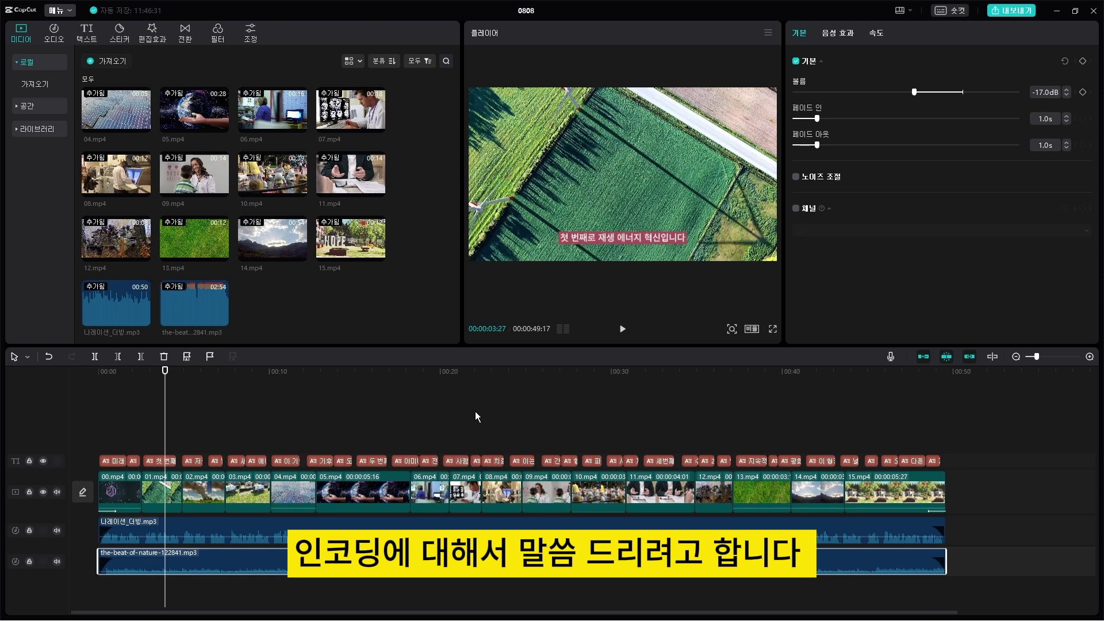
{"action": "left_click", "coordinate": [119, 492]}
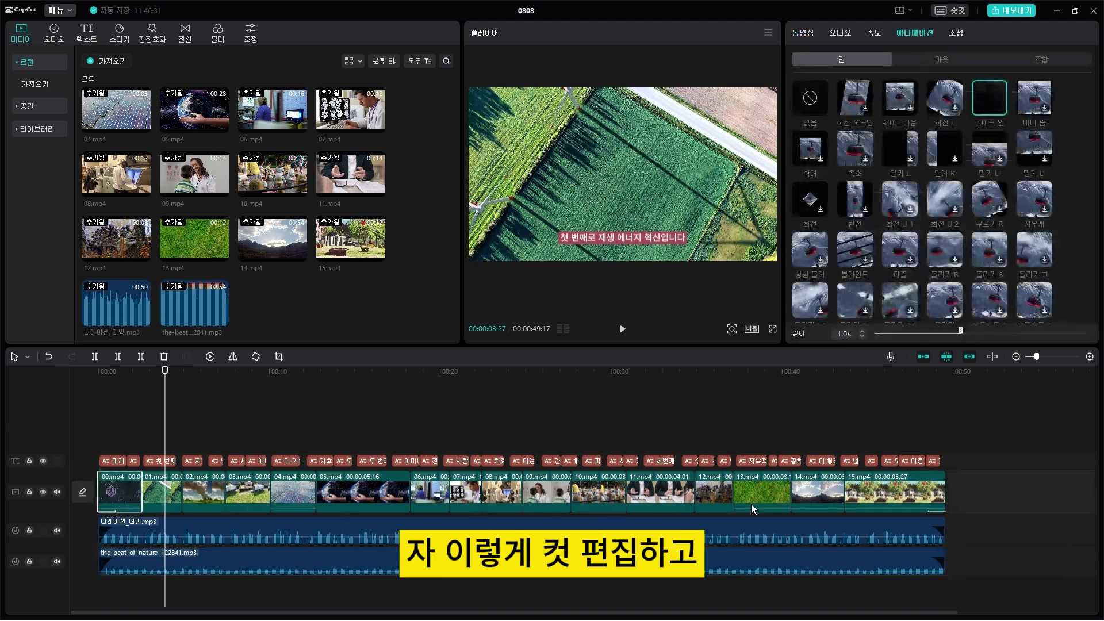
{"action": "left_click_drag", "start_coordinate": [166, 375], "coordinate": [187, 384]}
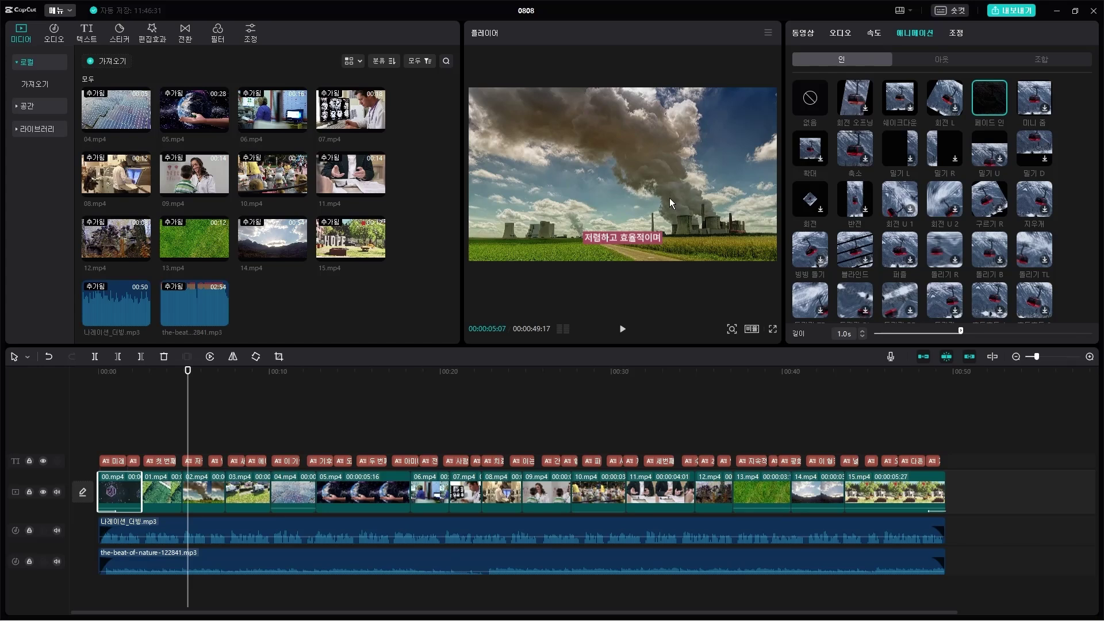
{"action": "left_click", "coordinate": [524, 562]}
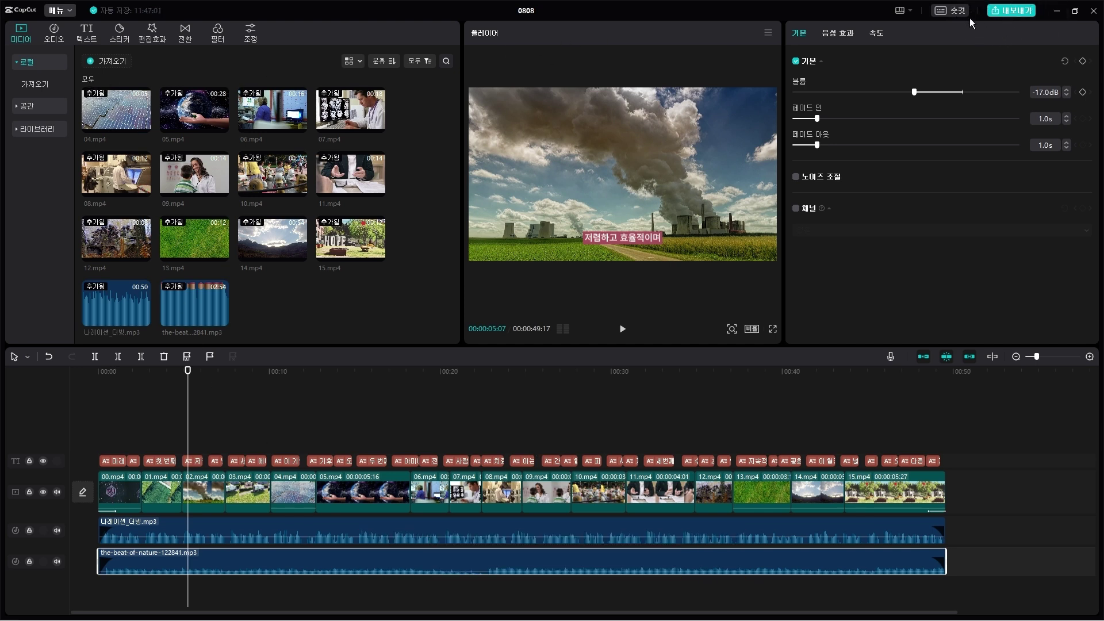
Open the export settings, confirm the destination folder and set the title to 영상편집_내보내기.
{"action": "left_click", "coordinate": [1024, 12]}
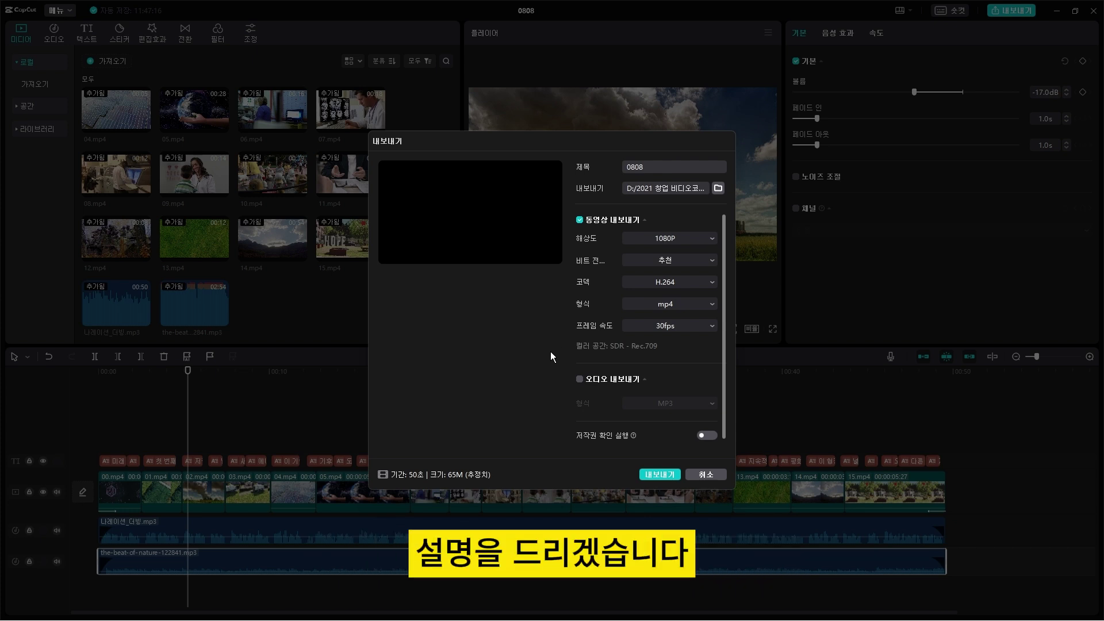
{"action": "left_click", "coordinate": [717, 188]}
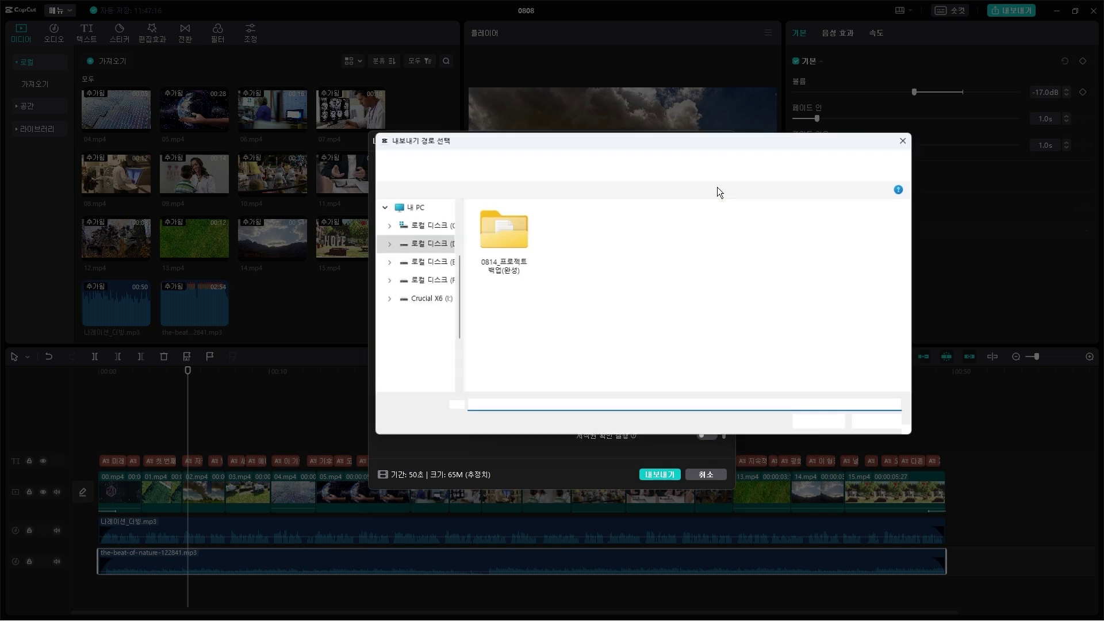
{"action": "left_click", "coordinate": [828, 423]}
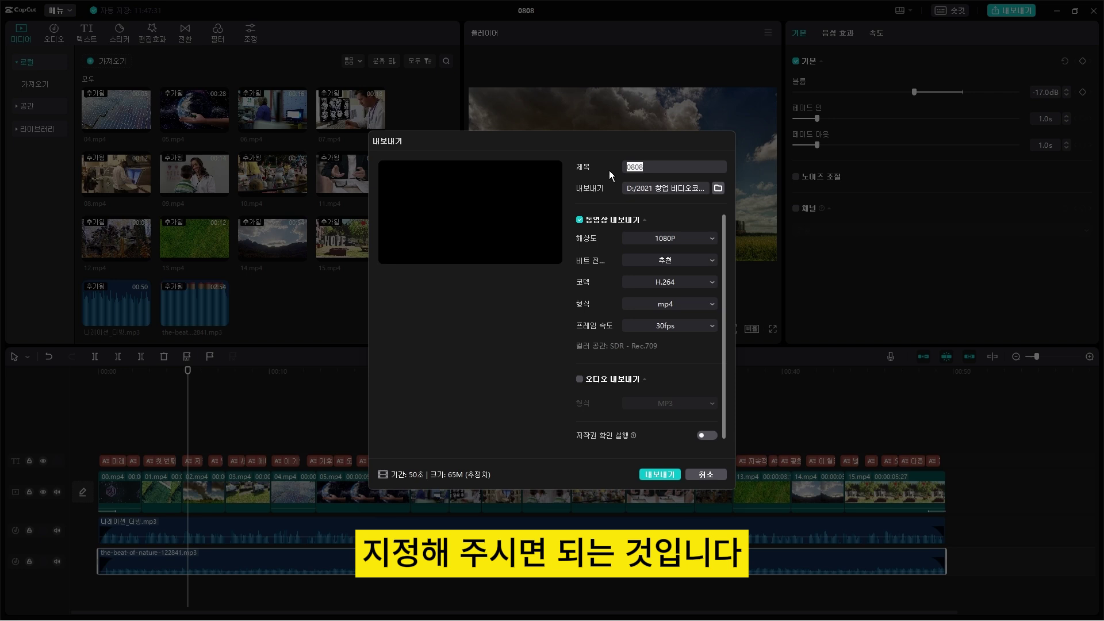
{"action": "type", "text": "영상편집_내"}
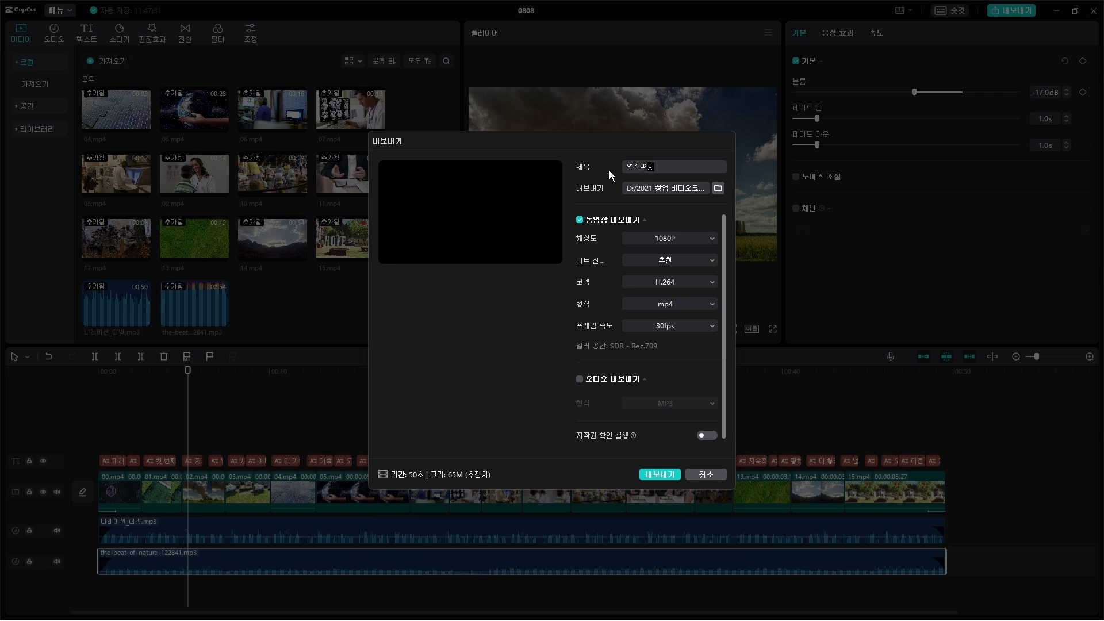
{"action": "type", "text": "보내기"}
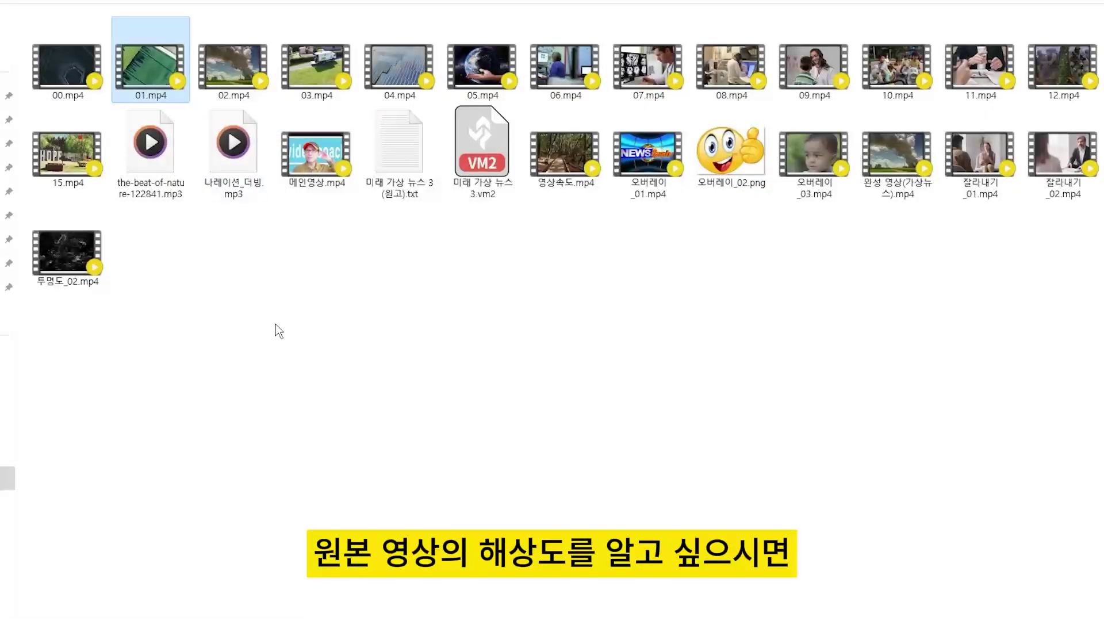
Switch to the source footage folder and view the detailed file properties of 01.mp4 to check its resolution.
{"action": "right_click", "coordinate": [160, 70]}
{"action": "left_click", "coordinate": [285, 238]}
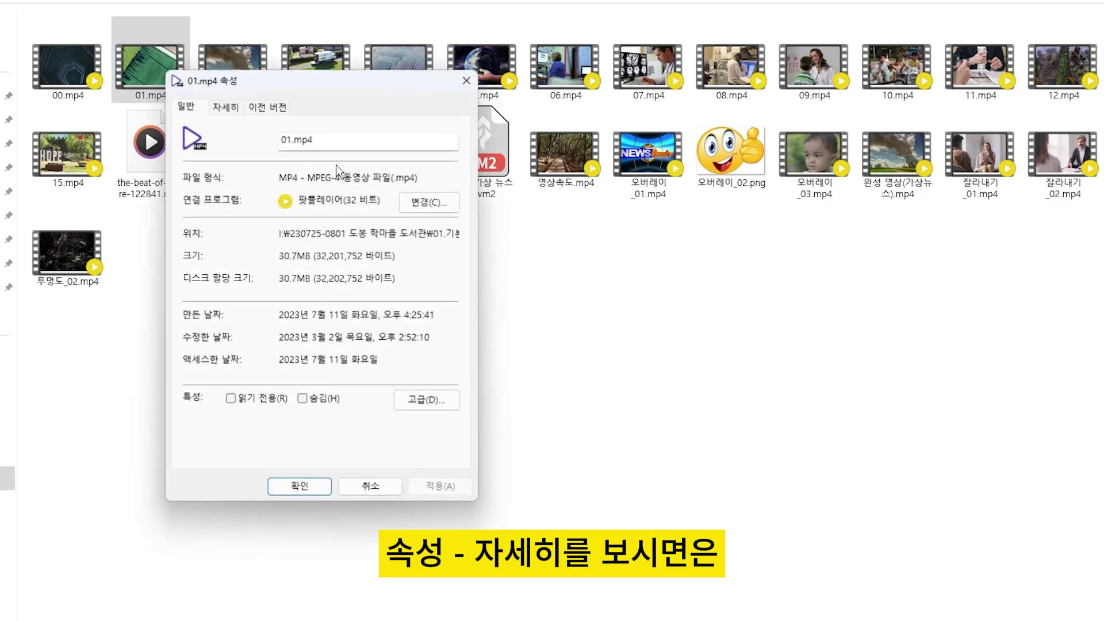
{"action": "left_click", "coordinate": [235, 110]}
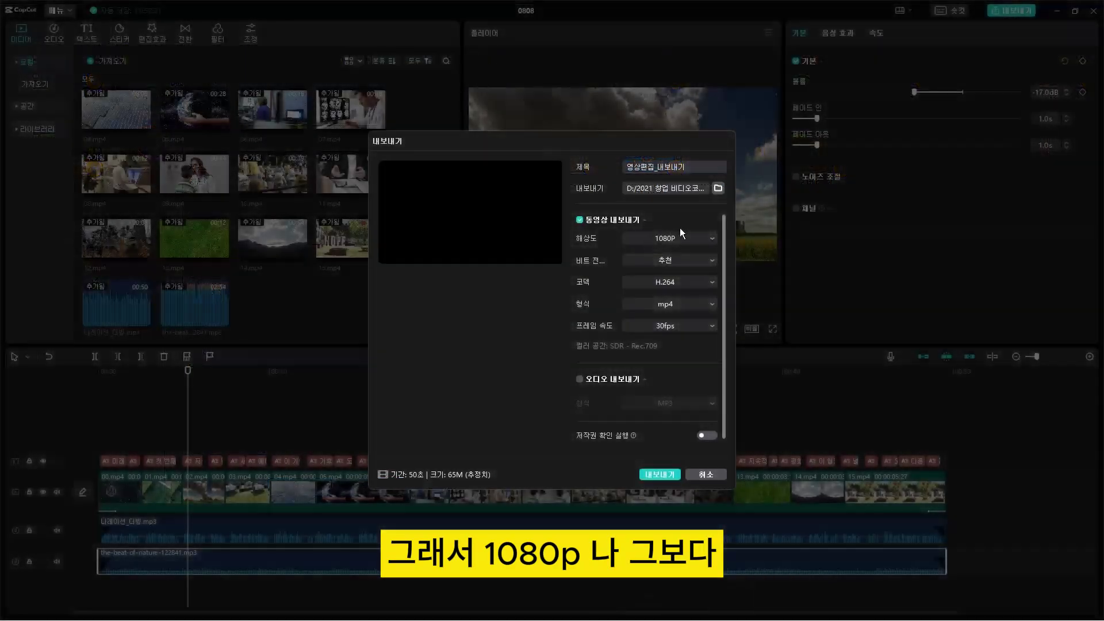
Try the 4K export resolution and set it back to 1080P.
{"action": "left_click", "coordinate": [691, 238]}
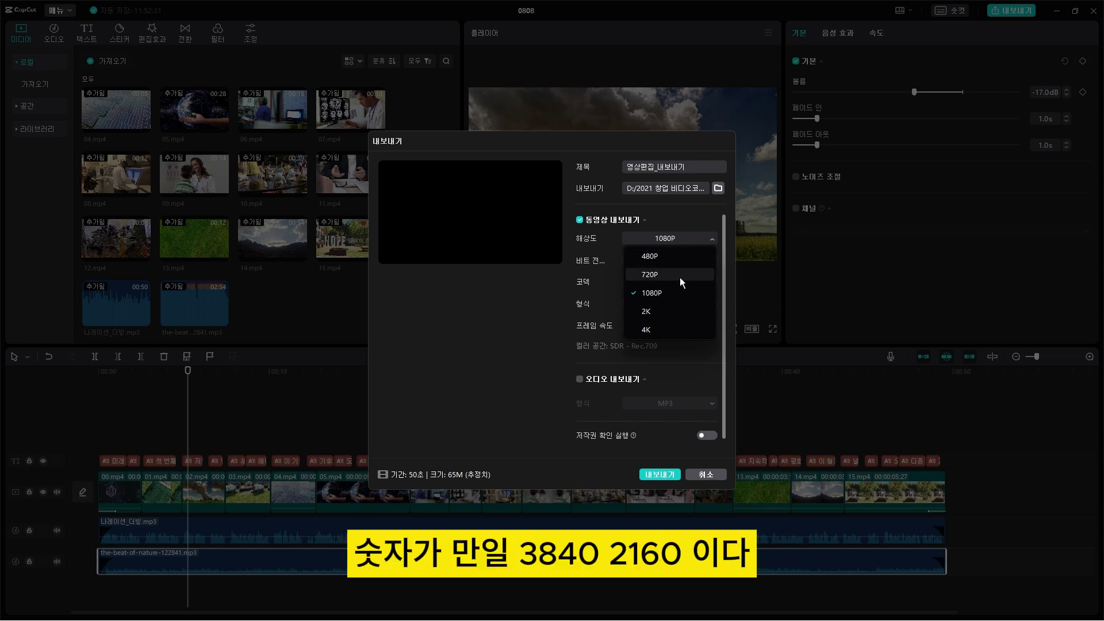
{"action": "left_click", "coordinate": [650, 328]}
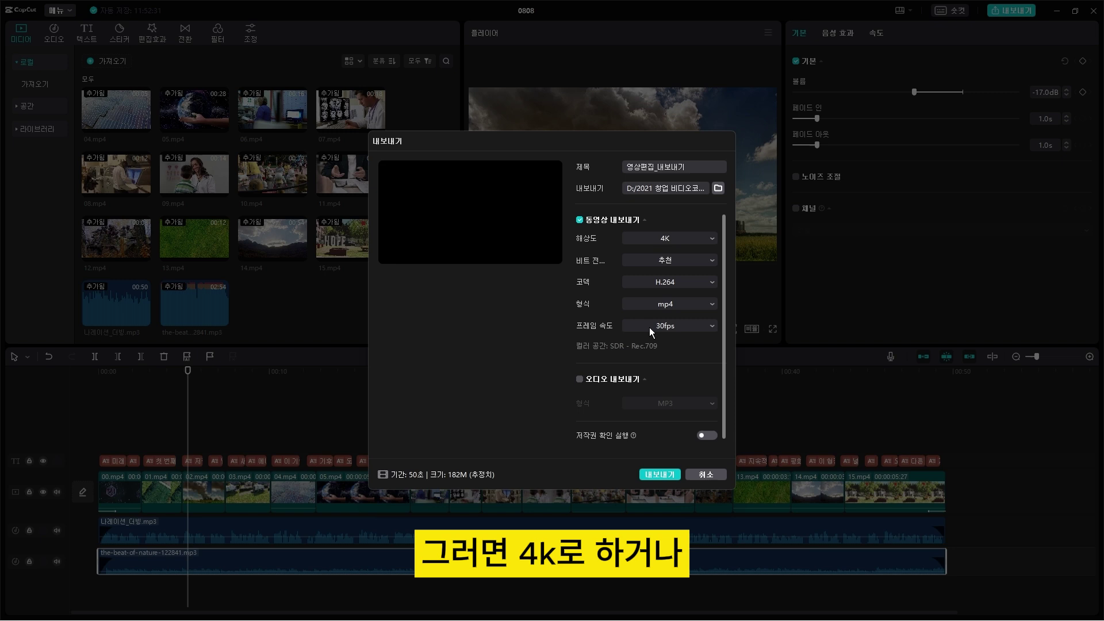
{"action": "left_click", "coordinate": [678, 236]}
{"action": "left_click", "coordinate": [661, 291]}
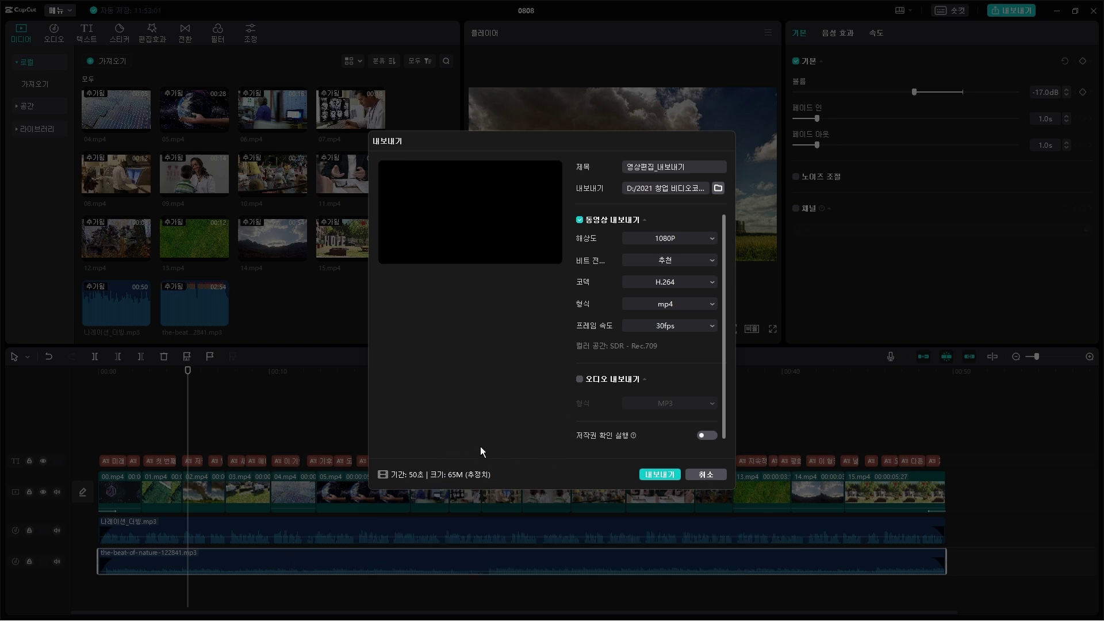
Try the lower (낮추기), higher (더 높게) and recommended (추천) bitrate options and switch the bitrate to custom (사용자 지정).
{"action": "left_click", "coordinate": [699, 258]}
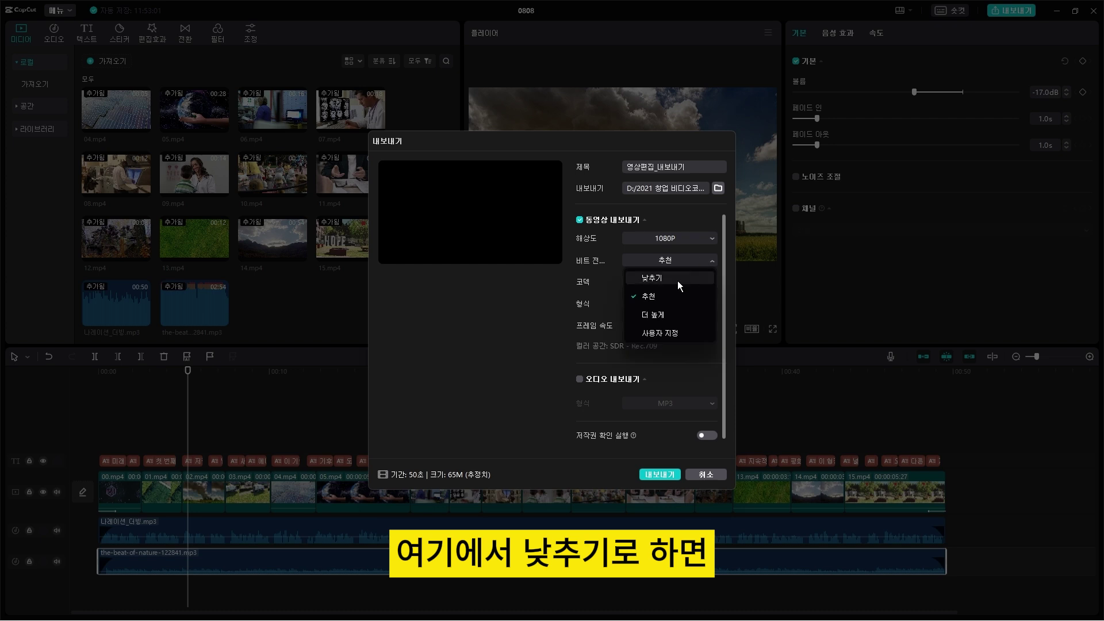
{"action": "left_click", "coordinate": [677, 280]}
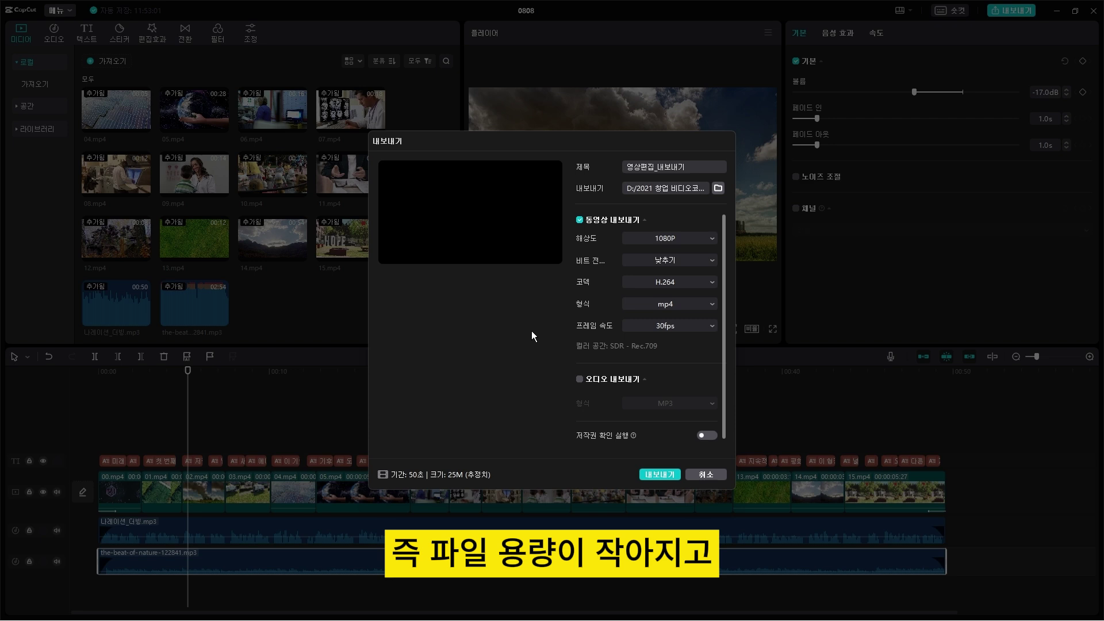
{"action": "left_click", "coordinate": [660, 259]}
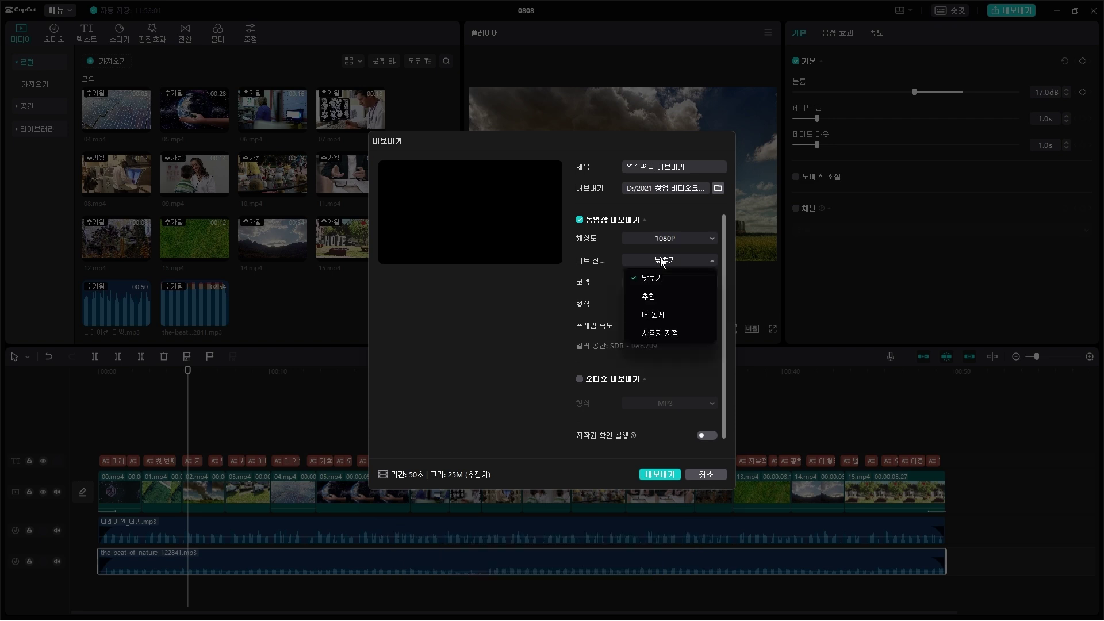
{"action": "left_click", "coordinate": [667, 313]}
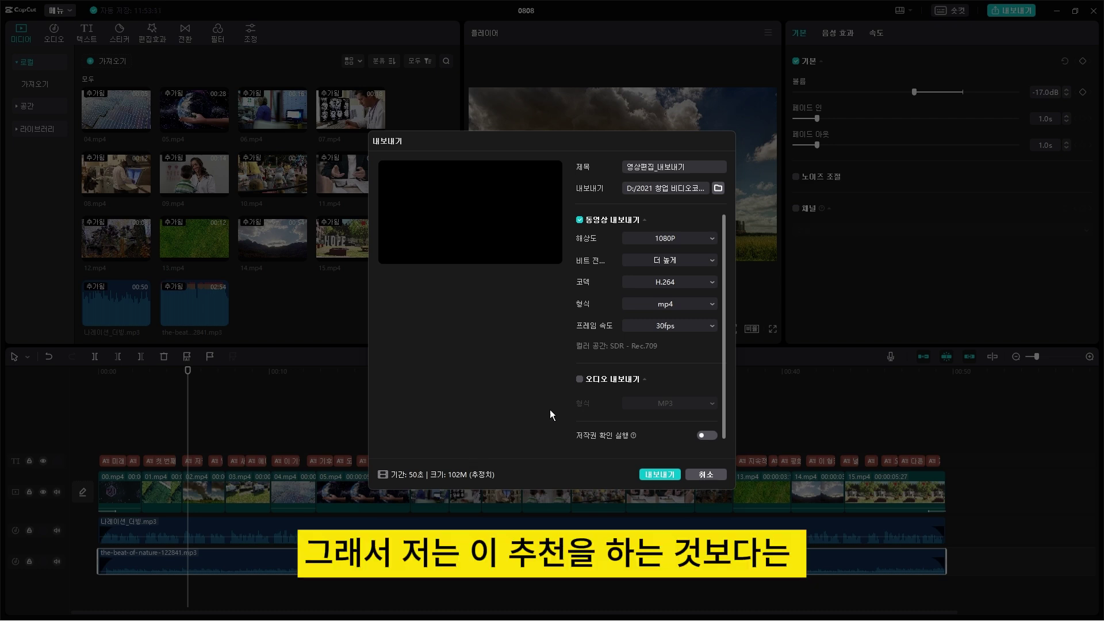
{"action": "left_click", "coordinate": [676, 260]}
{"action": "left_click", "coordinate": [667, 295]}
{"action": "left_click", "coordinate": [685, 260]}
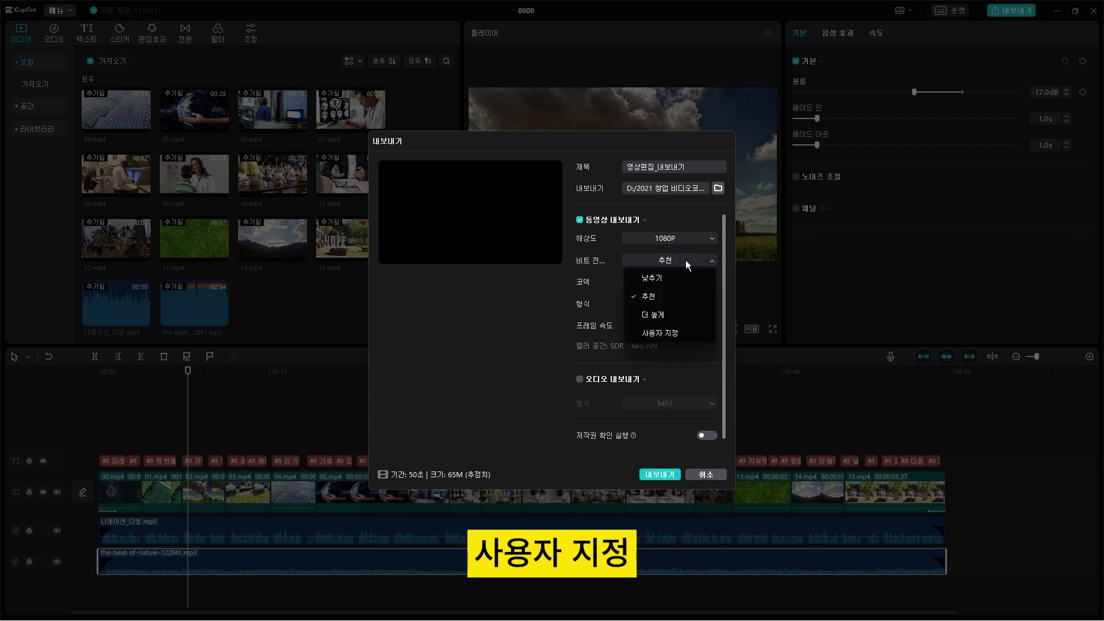
{"action": "left_click", "coordinate": [681, 333]}
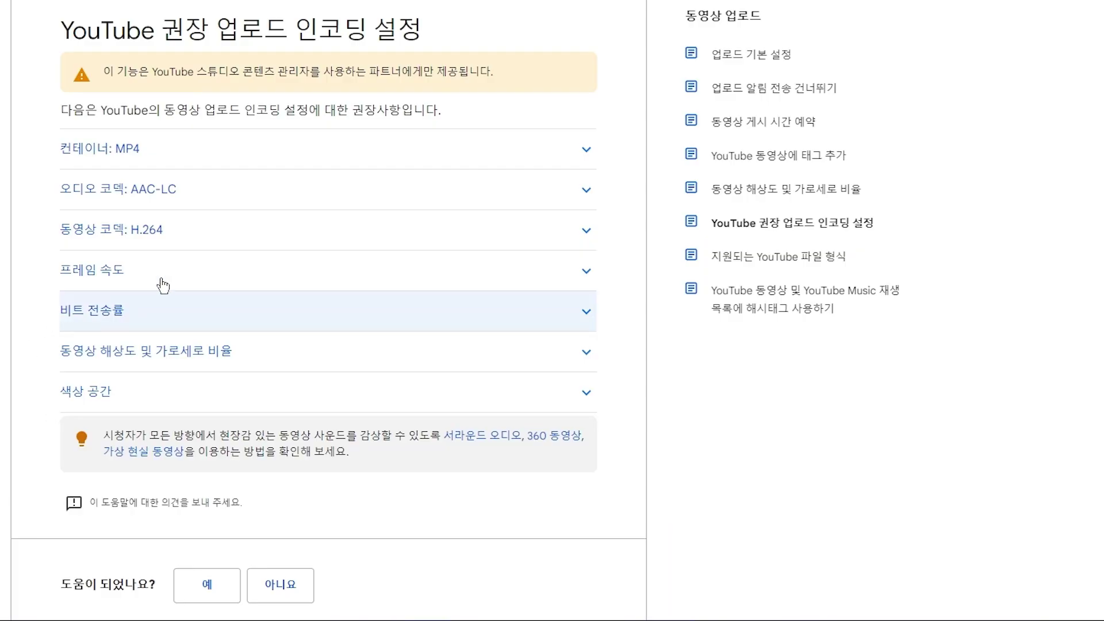
Switch to YouTube's recommended upload encoding help page and examine the bitrate (비트 전송률) tables by resolution.
{"action": "left_click", "coordinate": [594, 319]}
{"action": "scroll", "coordinate": [594, 319], "scroll_direction": "down", "scroll_amount": 6}
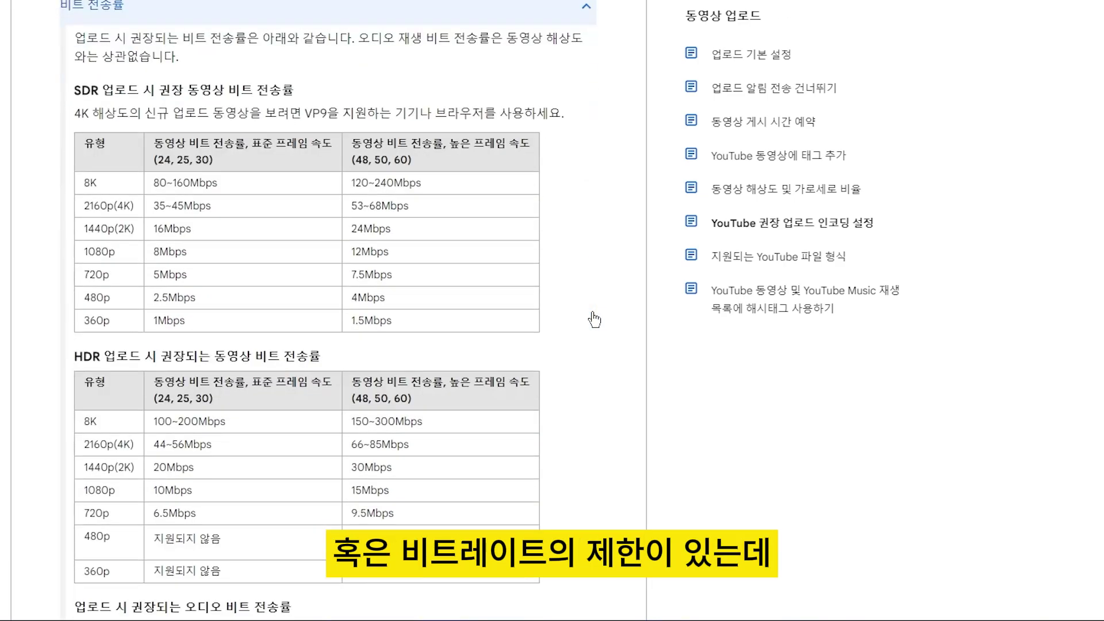
{"action": "scroll", "coordinate": [593, 320], "scroll_direction": "up", "scroll_amount": 2}
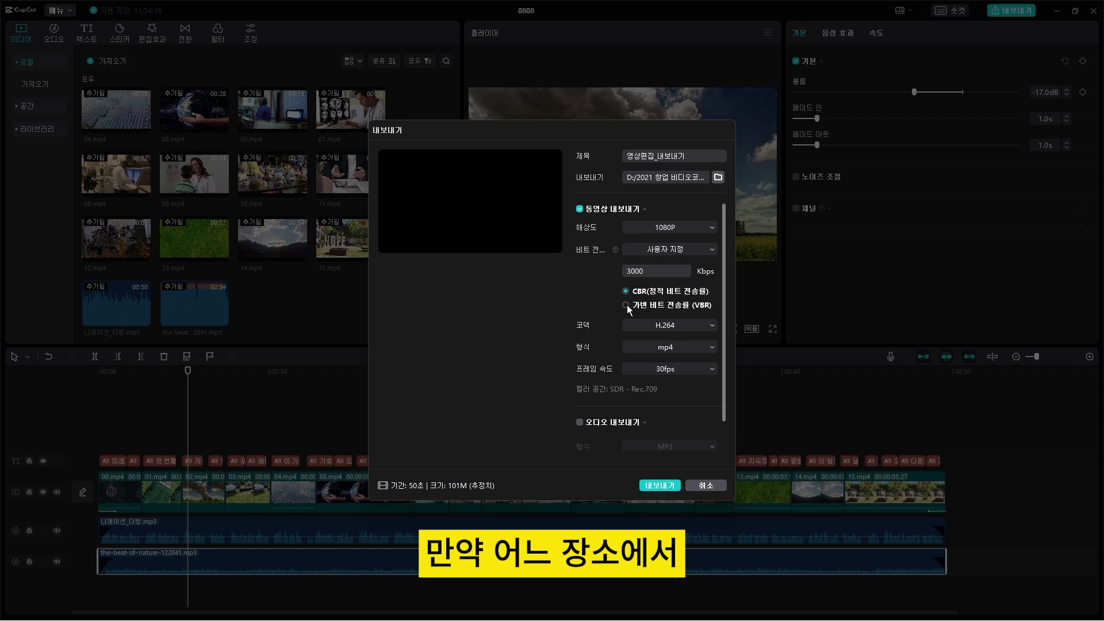
Try custom bitrates of 5000, 10000 and 3000 Kbps and return the bitrate to recommended (추천).
{"action": "double_click", "coordinate": [653, 280]}
{"action": "type", "text": "5000"}
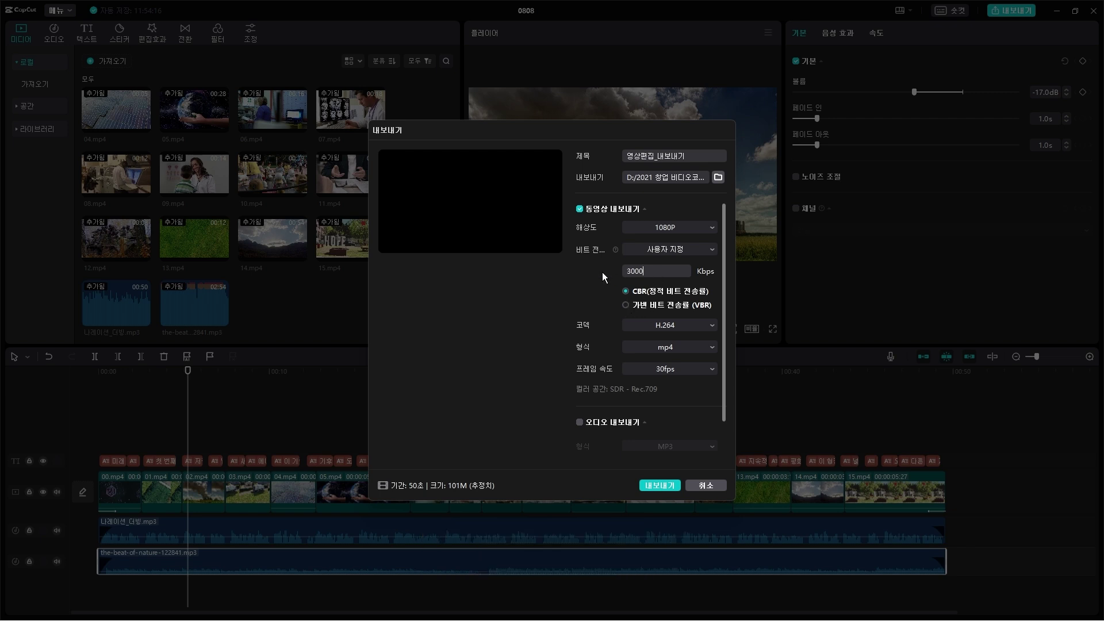
{"action": "key", "text": "BackSpace"}
{"action": "key", "text": "BackSpace"}
{"action": "key", "text": "BackSpace"}
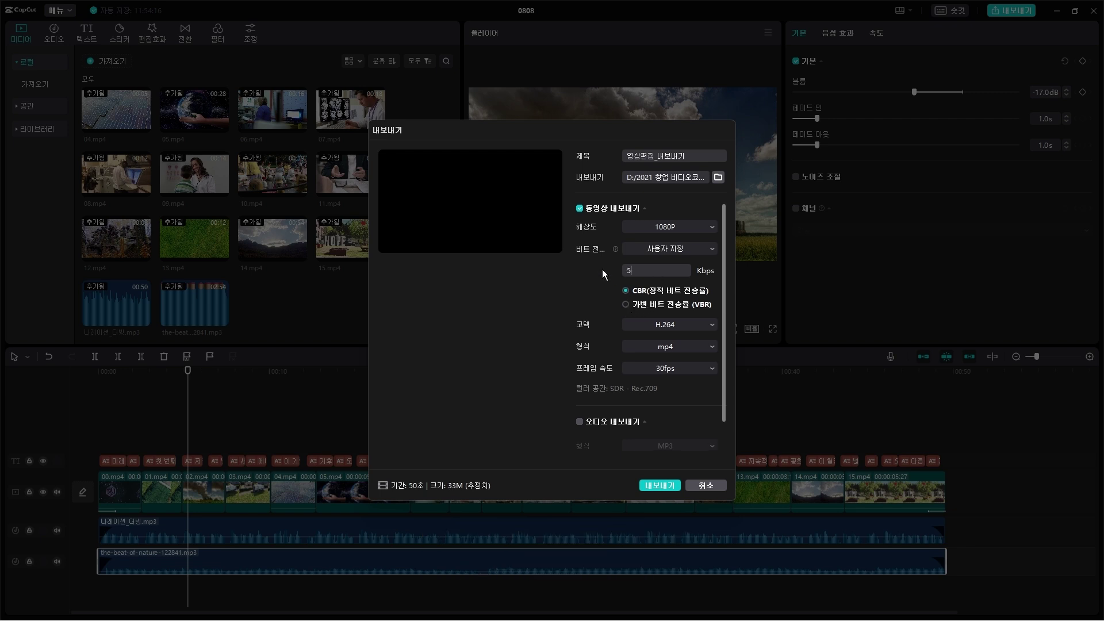
{"action": "type", "text": "10000"}
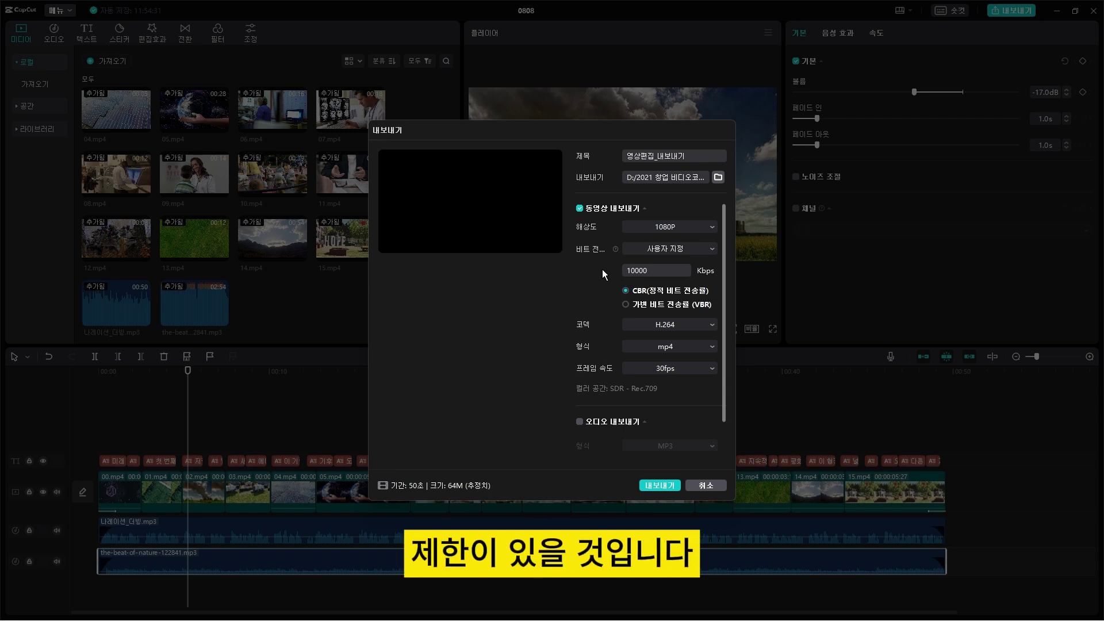
{"action": "double_click", "coordinate": [650, 272]}
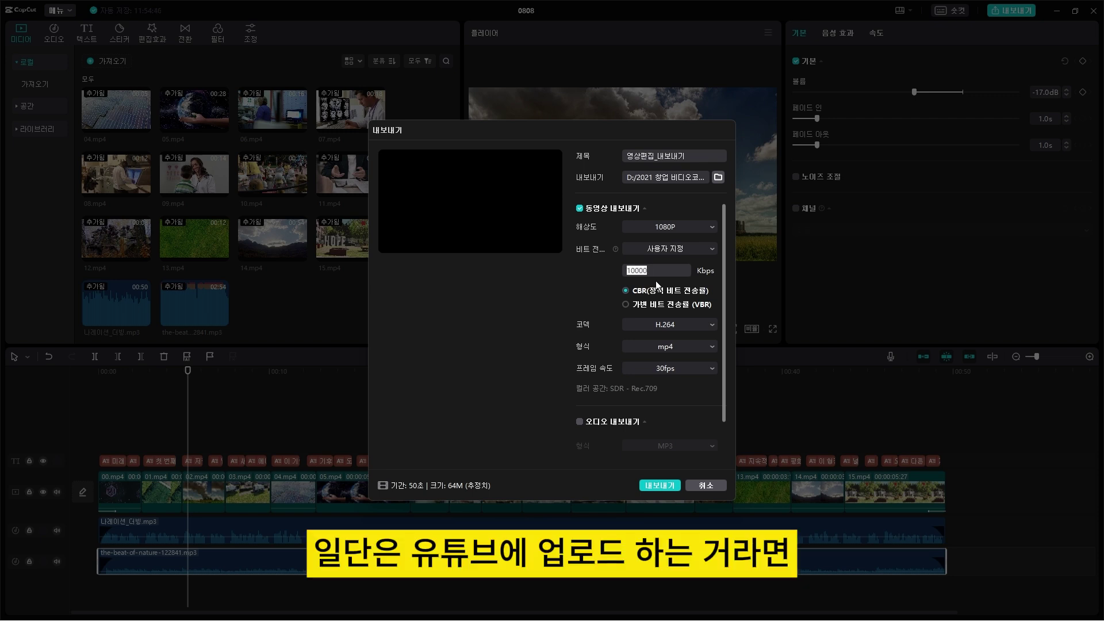
{"action": "type", "text": "3000"}
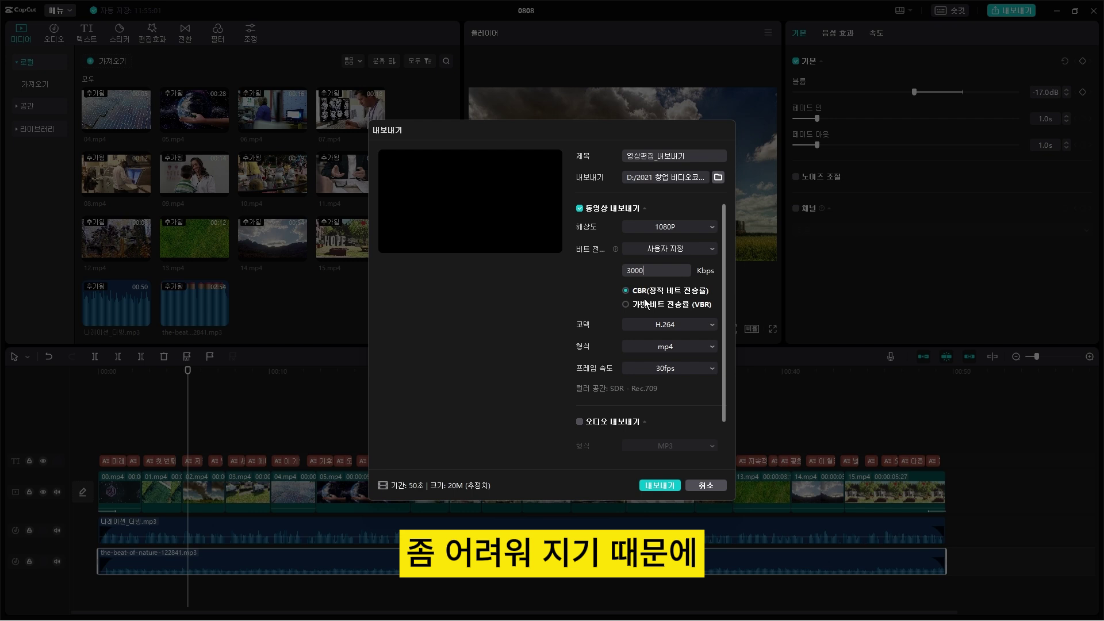
{"action": "left_click", "coordinate": [706, 250]}
{"action": "left_click", "coordinate": [672, 283]}
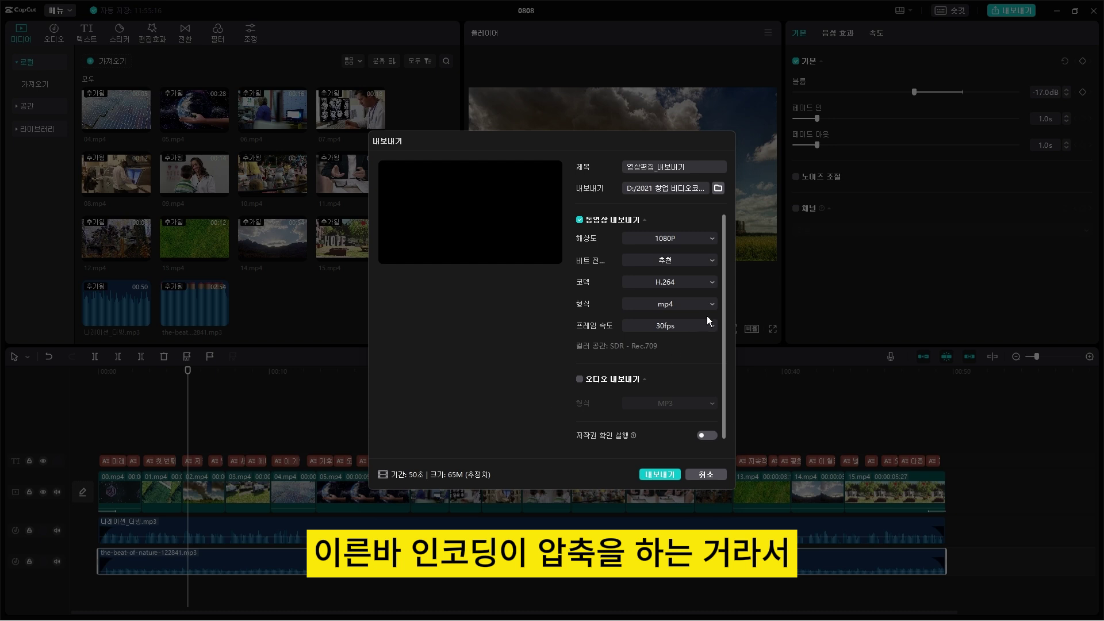
Review the available video codecs and select mp4 as the export format.
{"action": "left_click", "coordinate": [691, 286]}
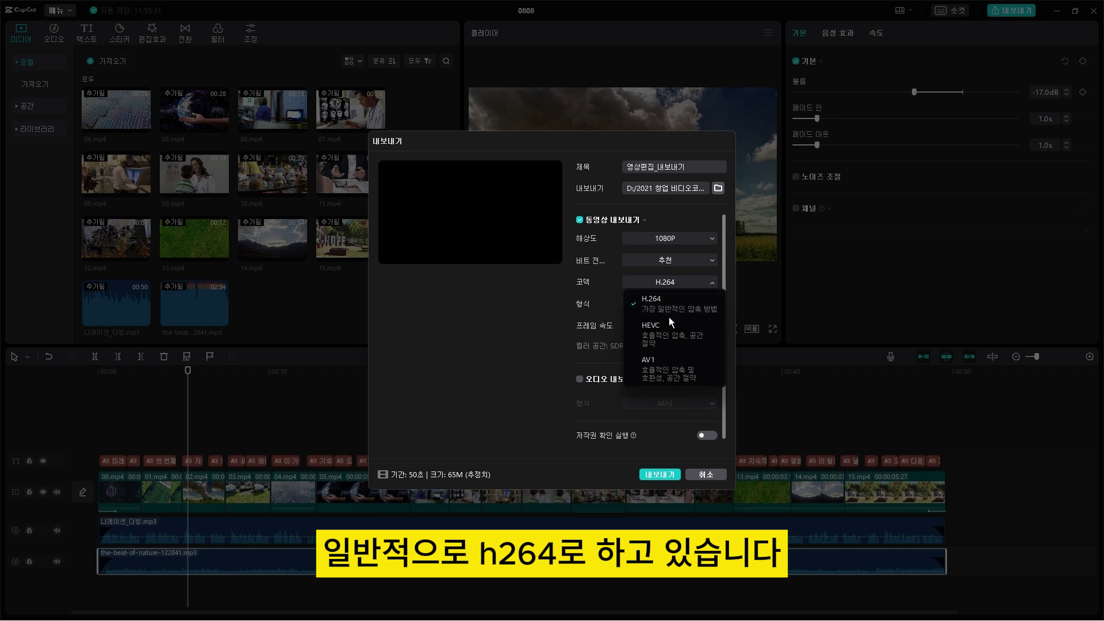
{"action": "left_click", "coordinate": [684, 284]}
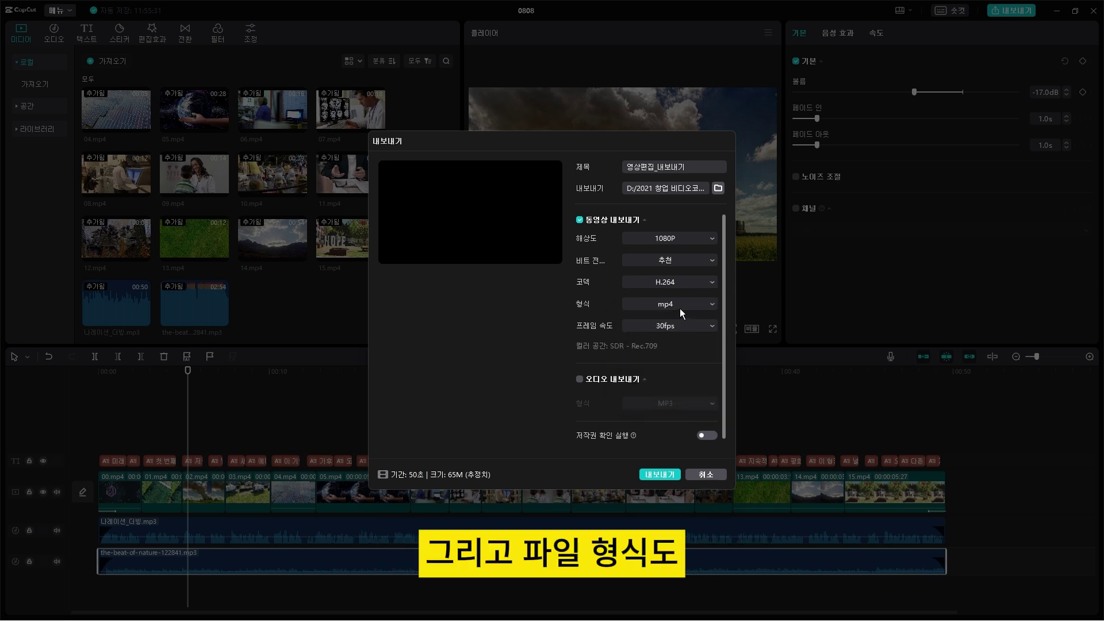
{"action": "left_click", "coordinate": [696, 305]}
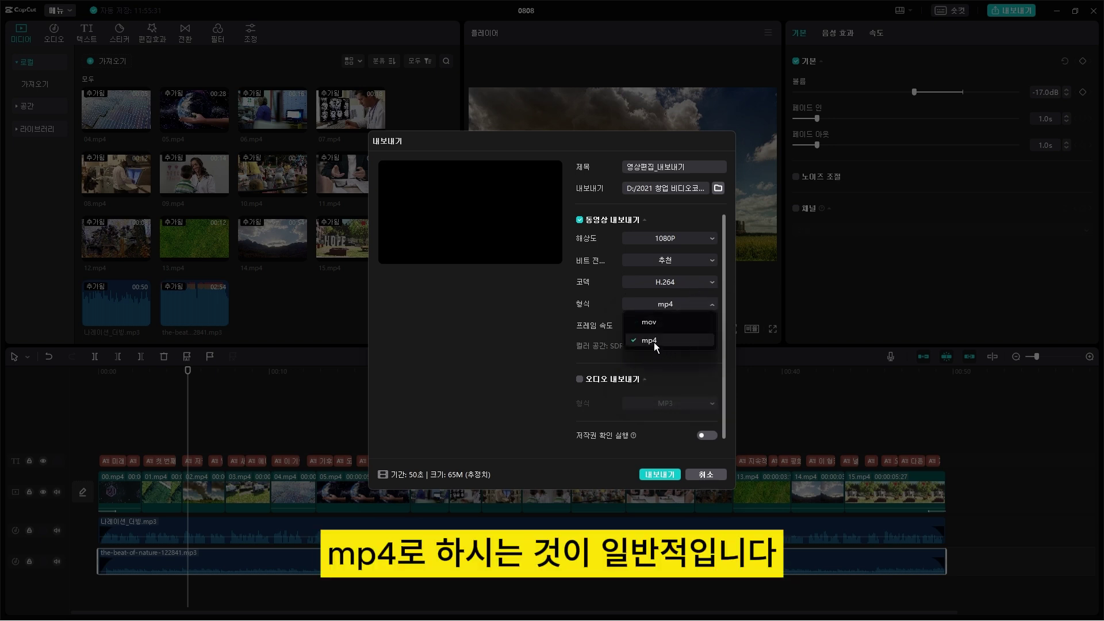
{"action": "left_click", "coordinate": [653, 343]}
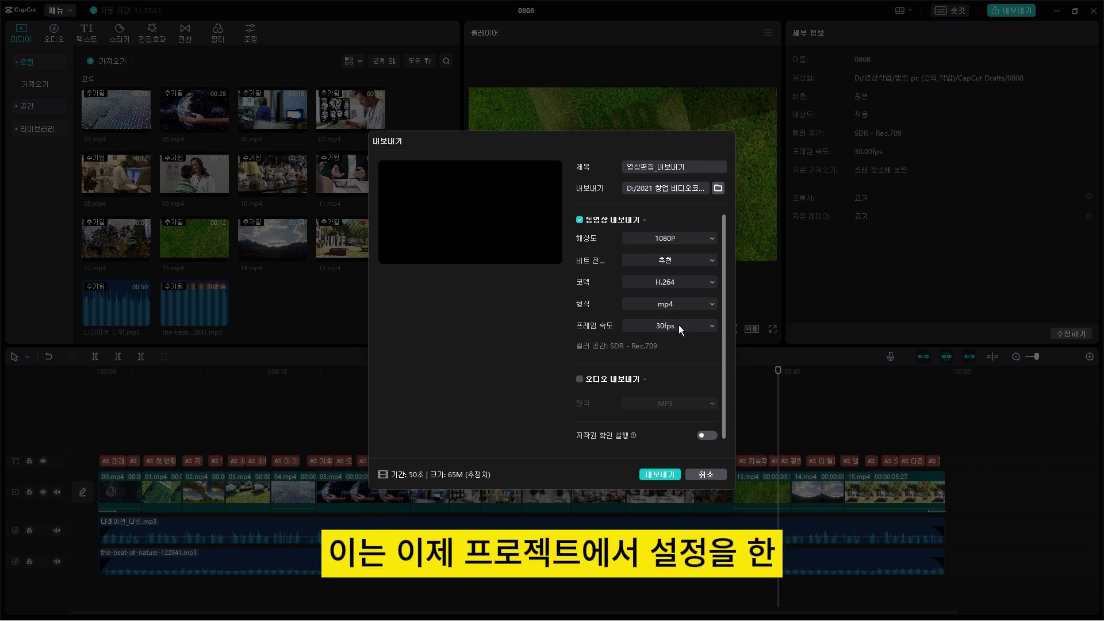
Cancel the export settings and check the frame rate in the project settings, closing them without saving.
{"action": "left_click", "coordinate": [716, 474]}
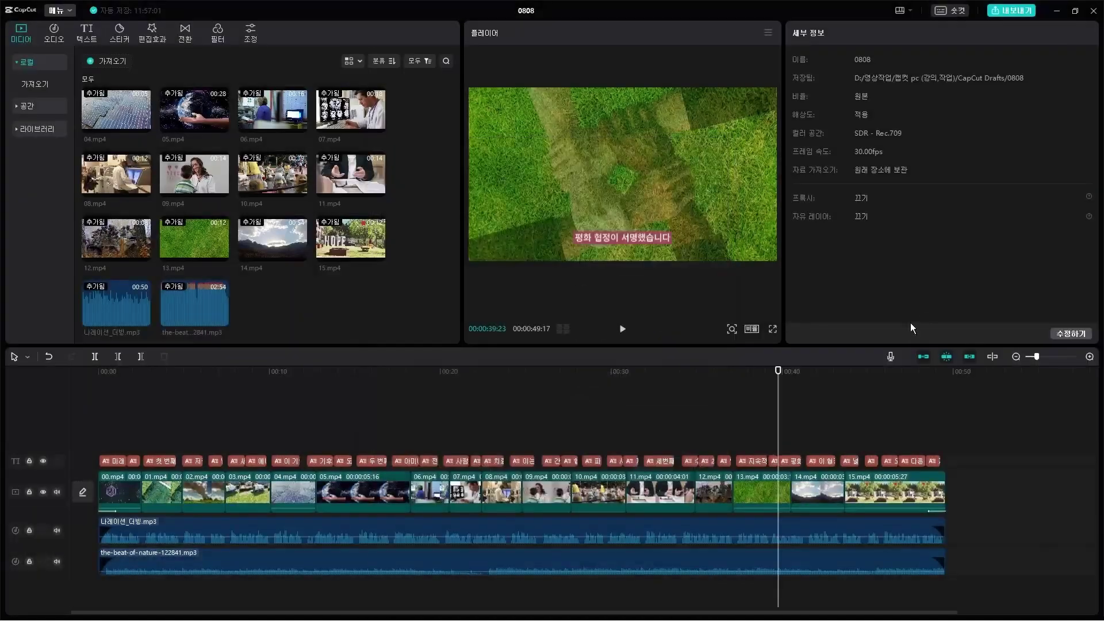
{"action": "left_click", "coordinate": [1085, 338]}
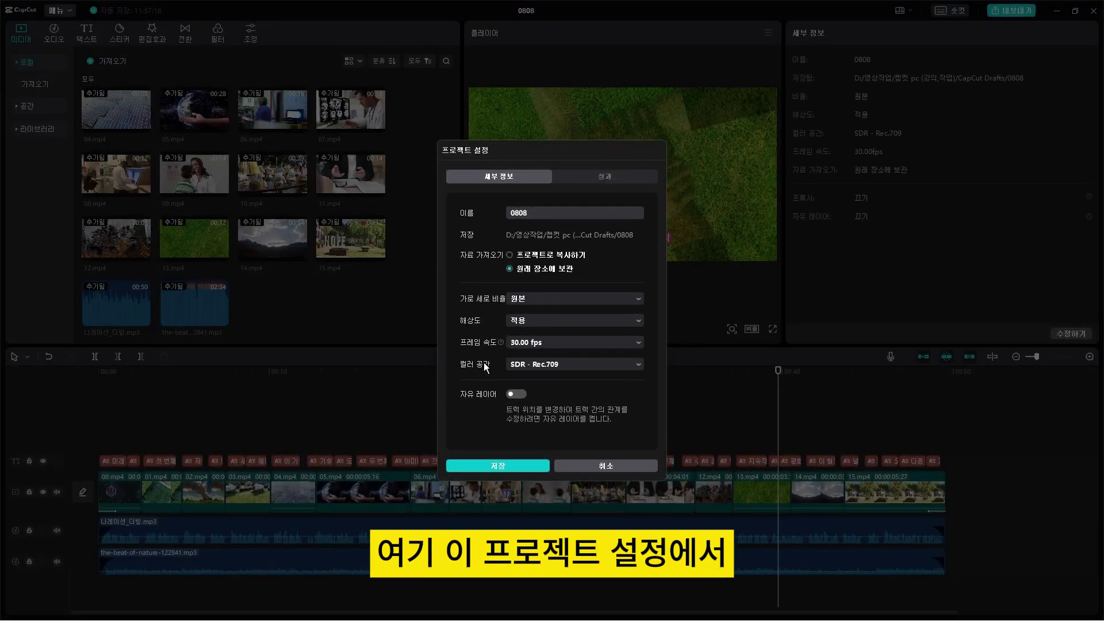
{"action": "left_click", "coordinate": [615, 467]}
Reopen the export settings and review the frame rate options, keeping 30fps, and open the file properties of source clip 01.mp4 in File Explorer.
{"action": "left_click", "coordinate": [1011, 11]}
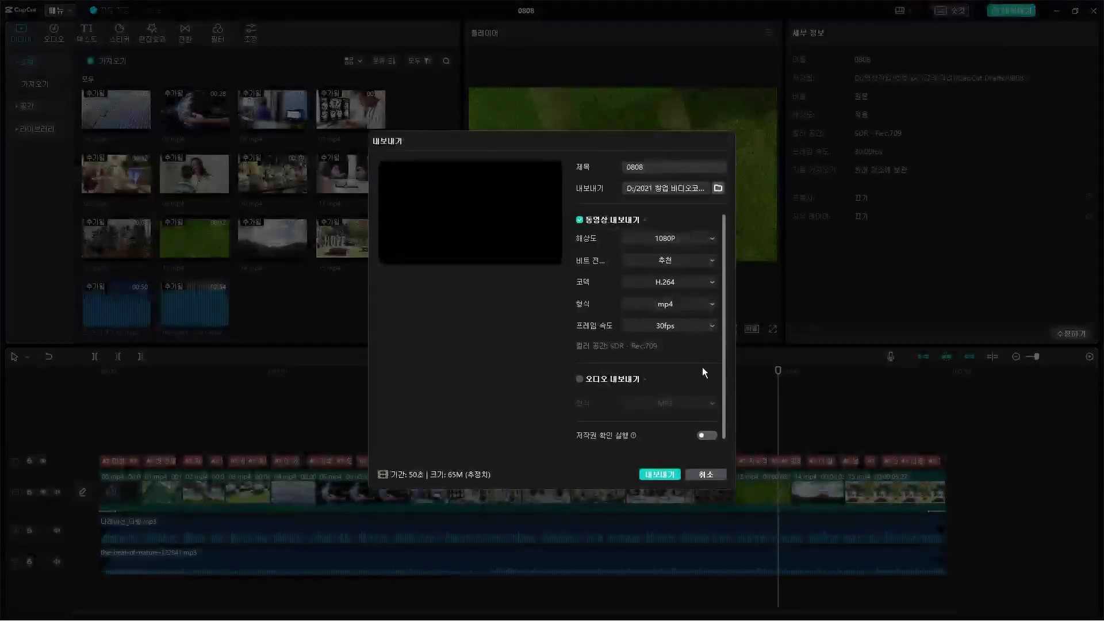
{"action": "left_click", "coordinate": [689, 326]}
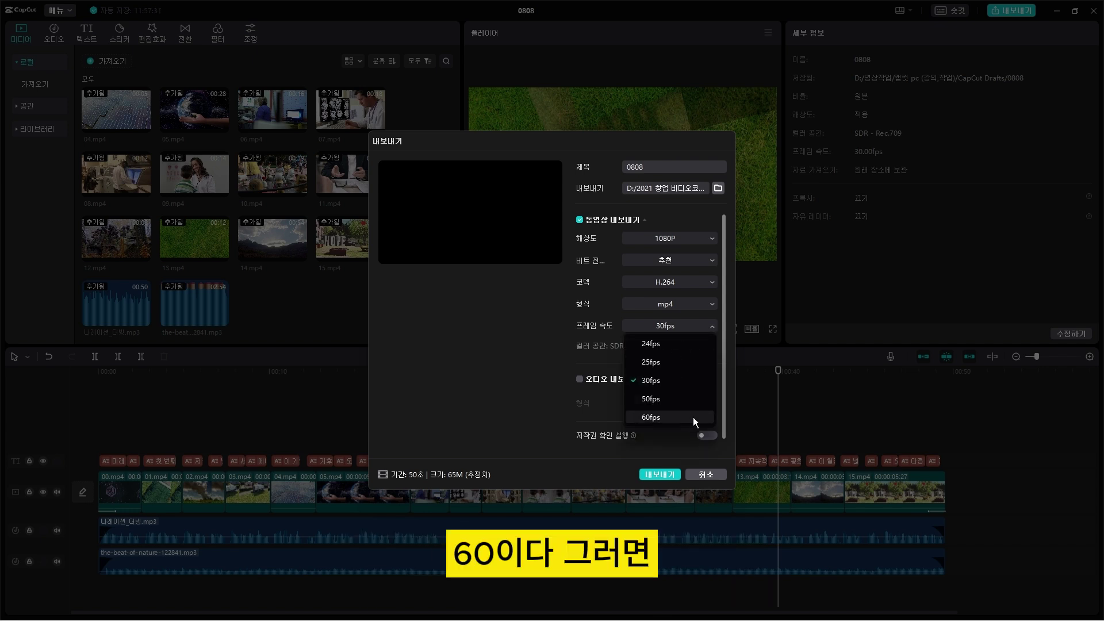
{"action": "left_click", "coordinate": [703, 326]}
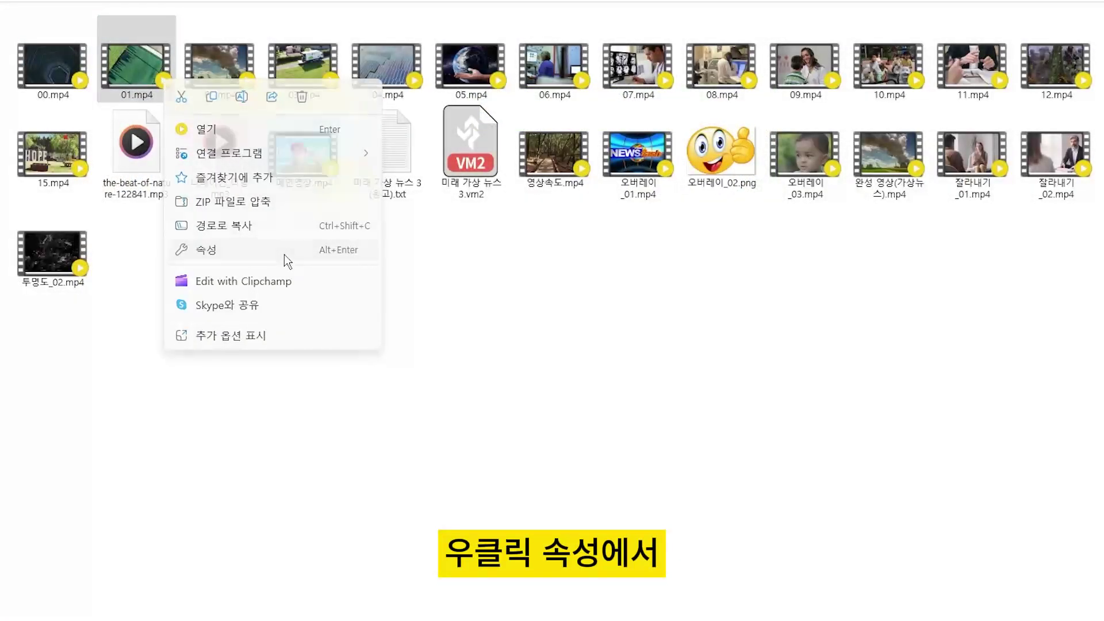
{"action": "left_click", "coordinate": [284, 253]}
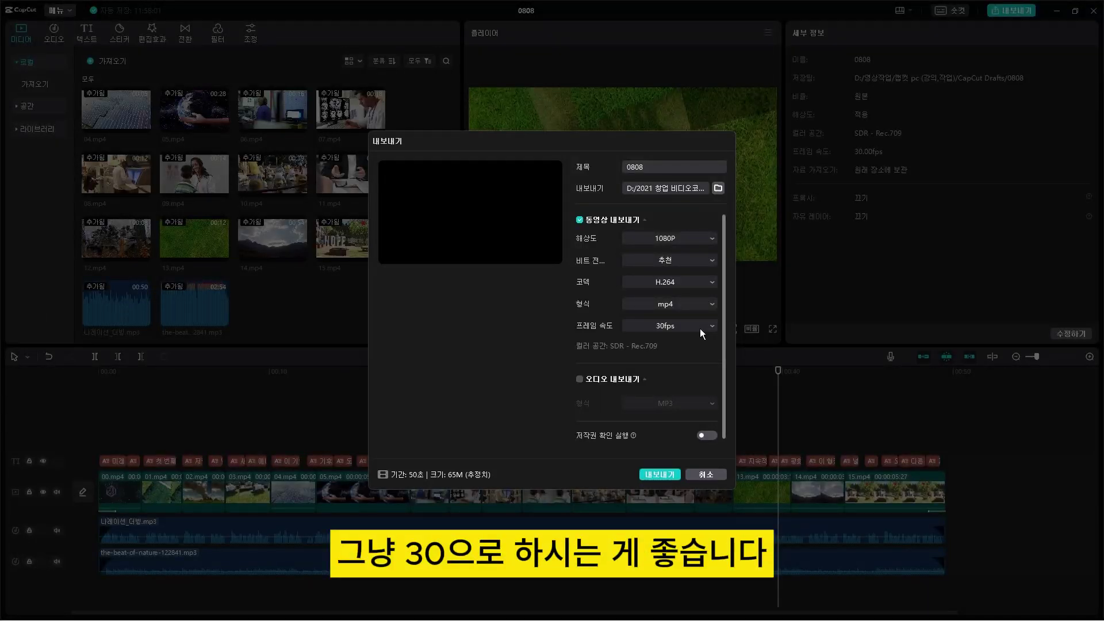
Try the MP3 audio export (오디오 내보내기) and the copyright check (저작권 확인 실행), leaving both turned off.
{"action": "left_click", "coordinate": [579, 379]}
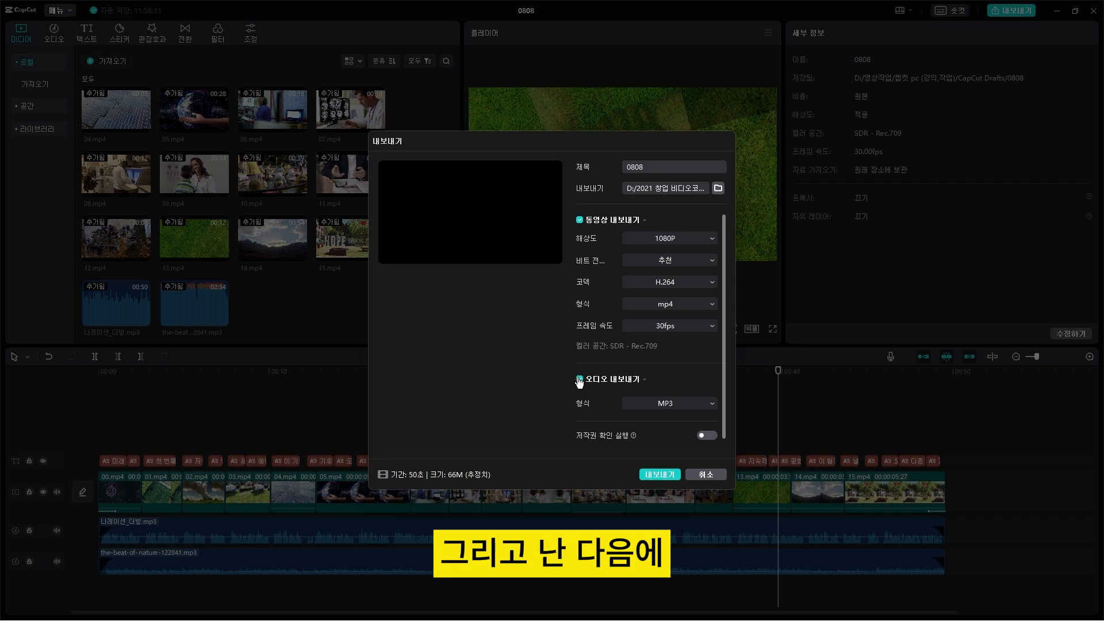
{"action": "left_click", "coordinate": [580, 379]}
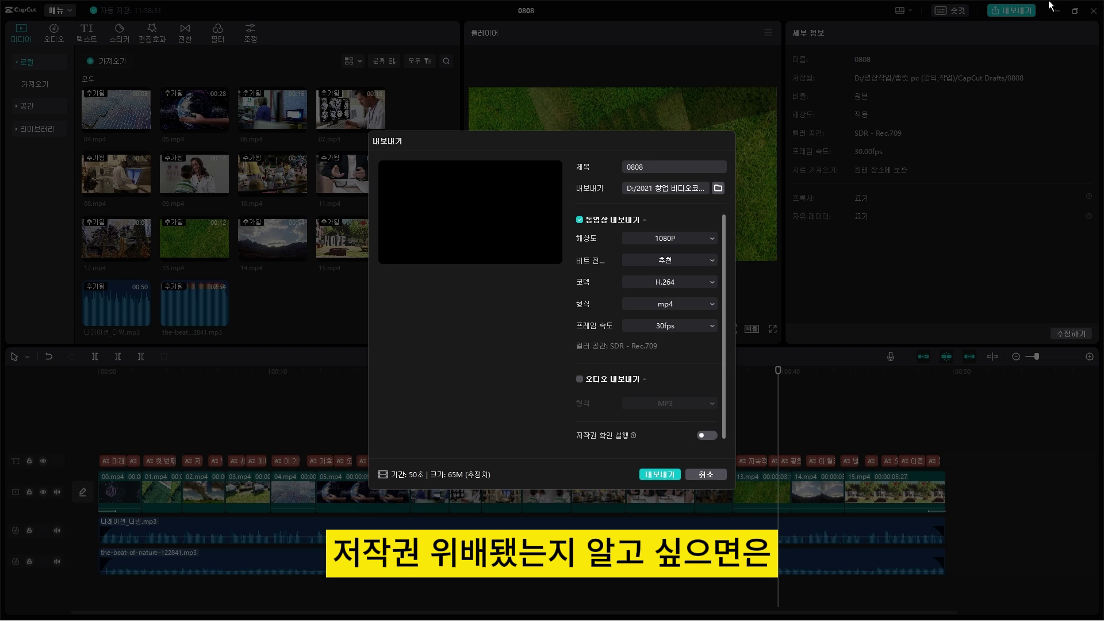
{"action": "left_click", "coordinate": [711, 437]}
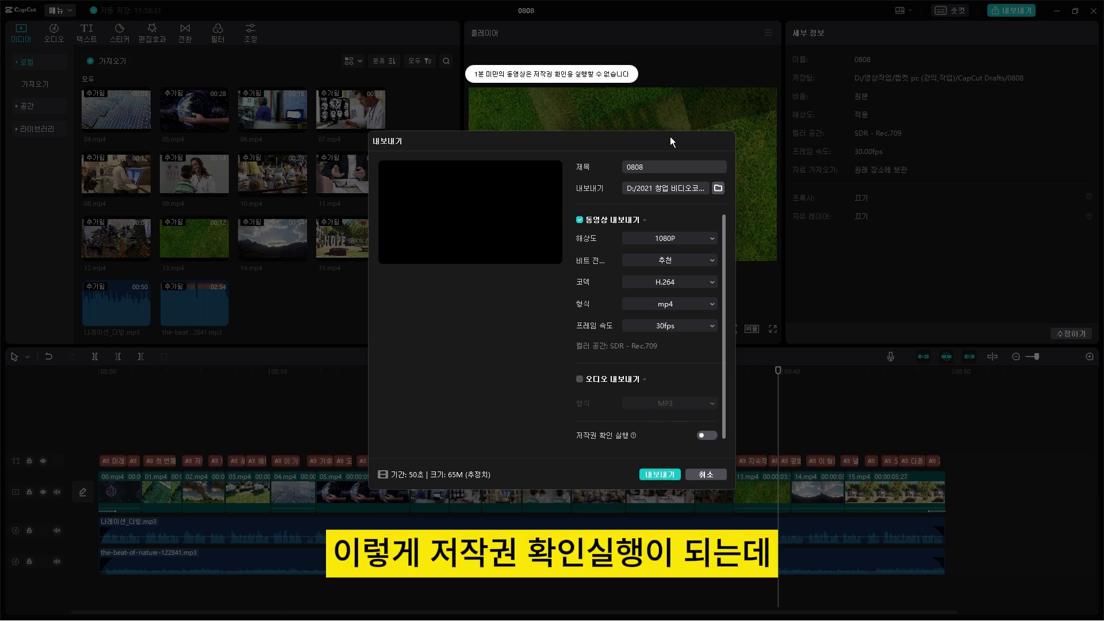
{"action": "left_click", "coordinate": [710, 437]}
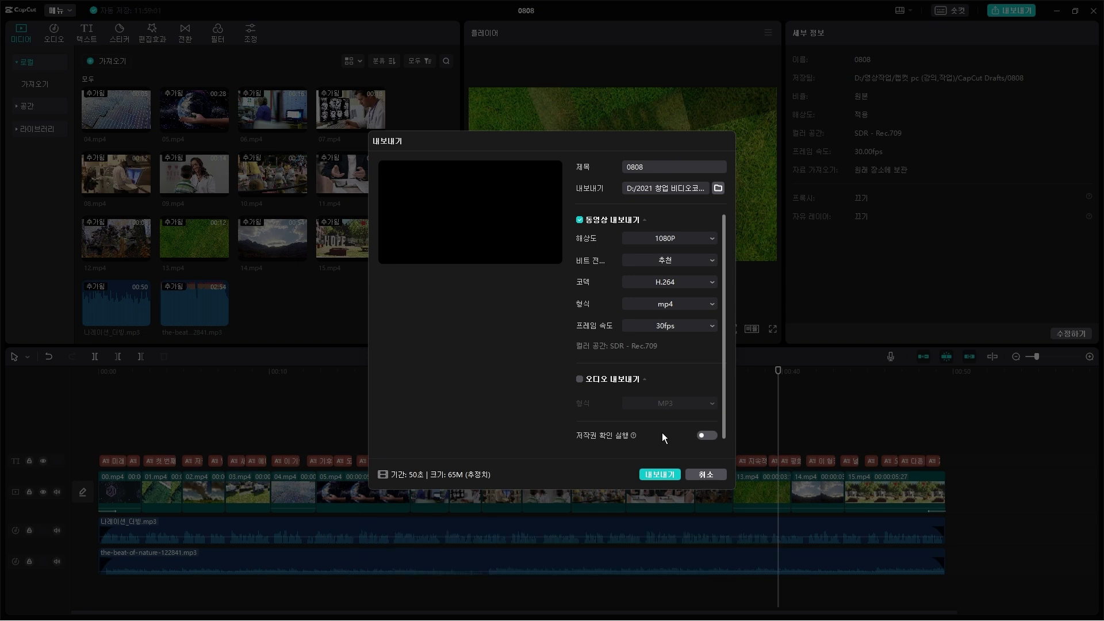
Export 0808 as a 1080P H.264 mp4 at 30fps, skip the publishing options, and select 0808.srt in the output folder.
{"action": "left_click", "coordinate": [668, 476]}
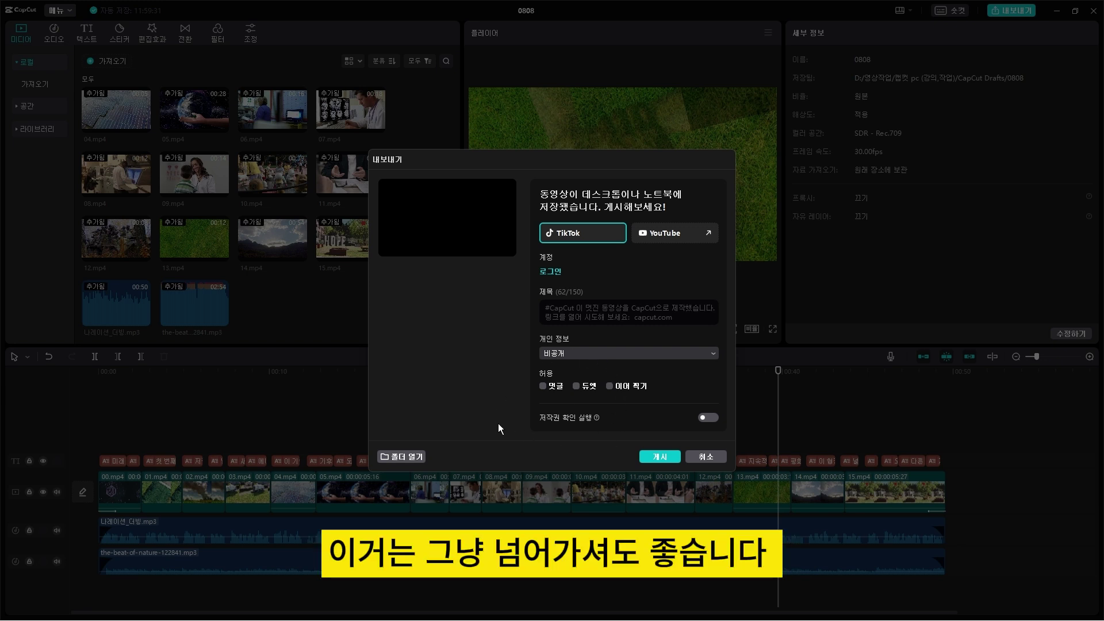
{"action": "left_click", "coordinate": [715, 461]}
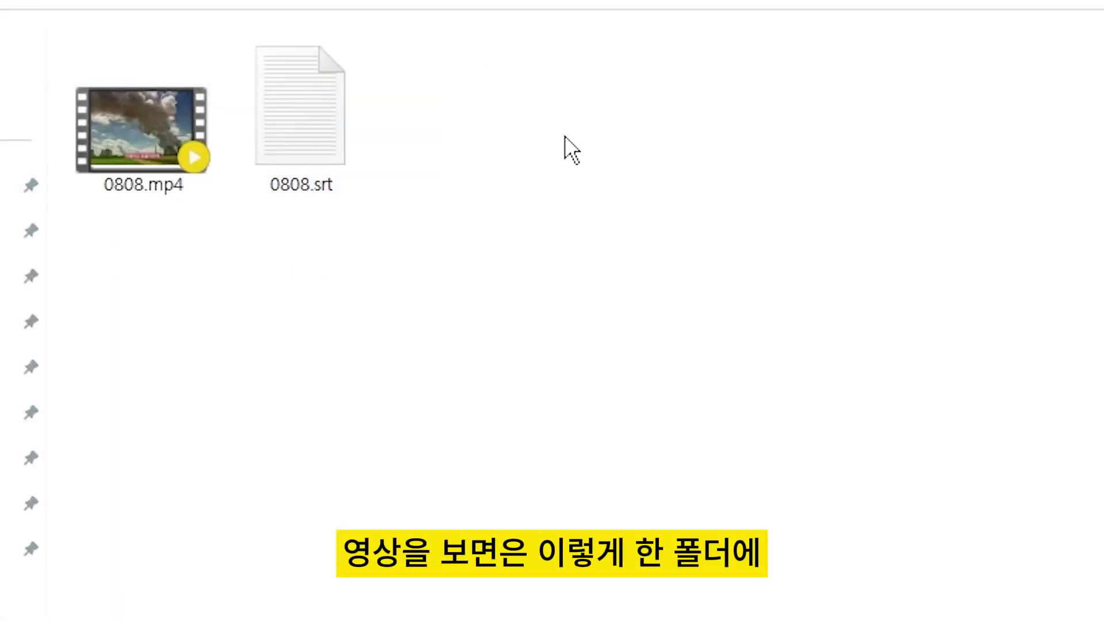
{"action": "left_click", "coordinate": [323, 108]}
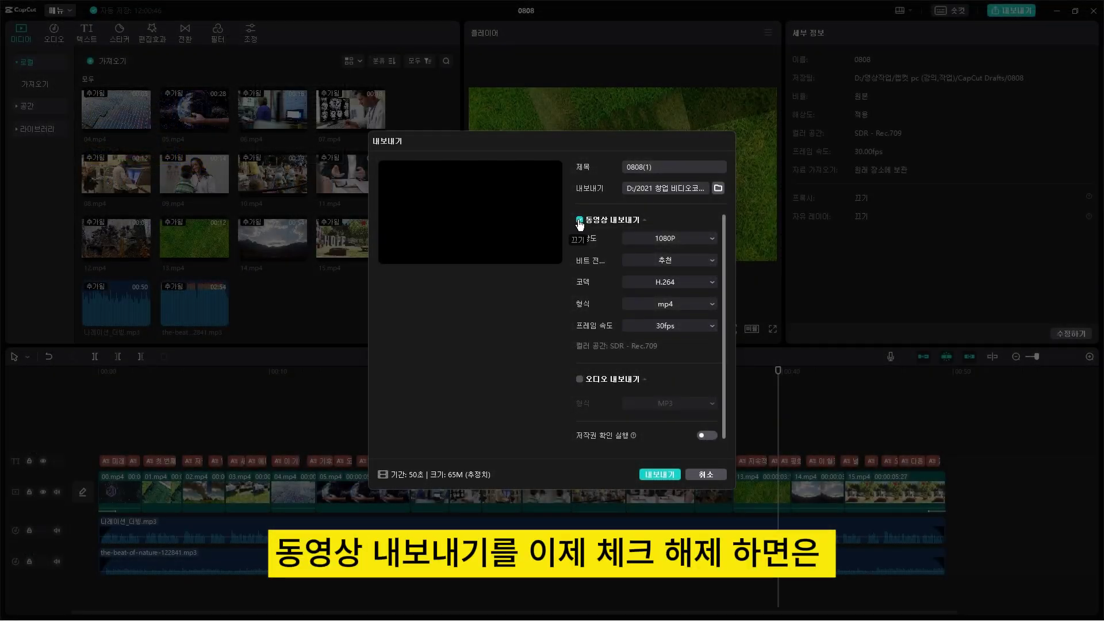
Turn off video export (동영상 내보내기) to leave a subtitle-only SRT export, and cancel the export settings.
{"action": "left_click", "coordinate": [579, 220]}
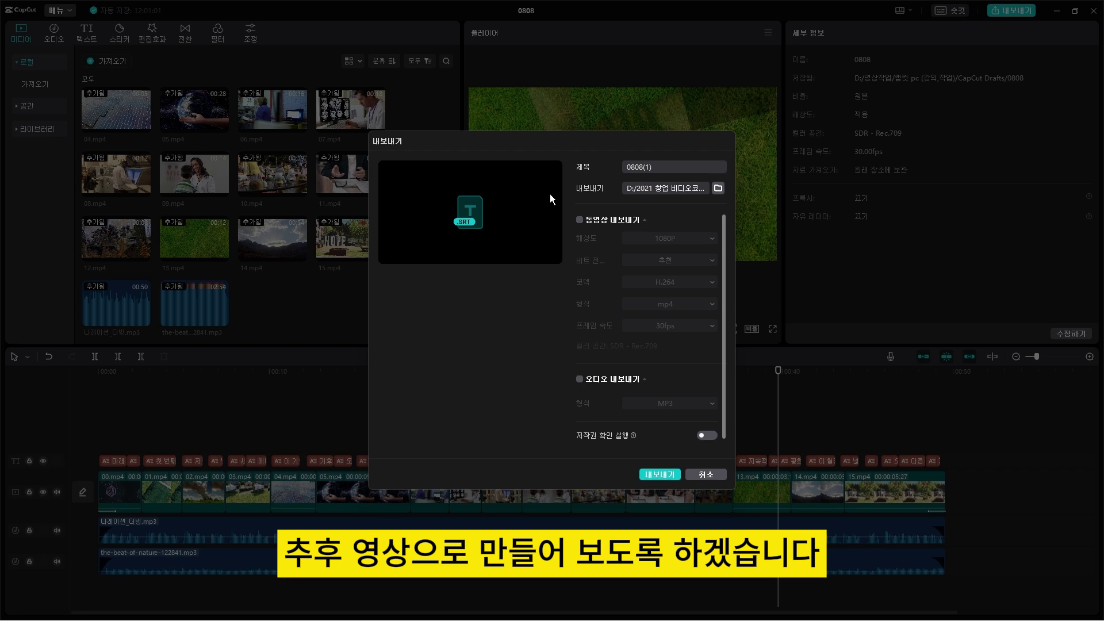
{"action": "left_click", "coordinate": [719, 476]}
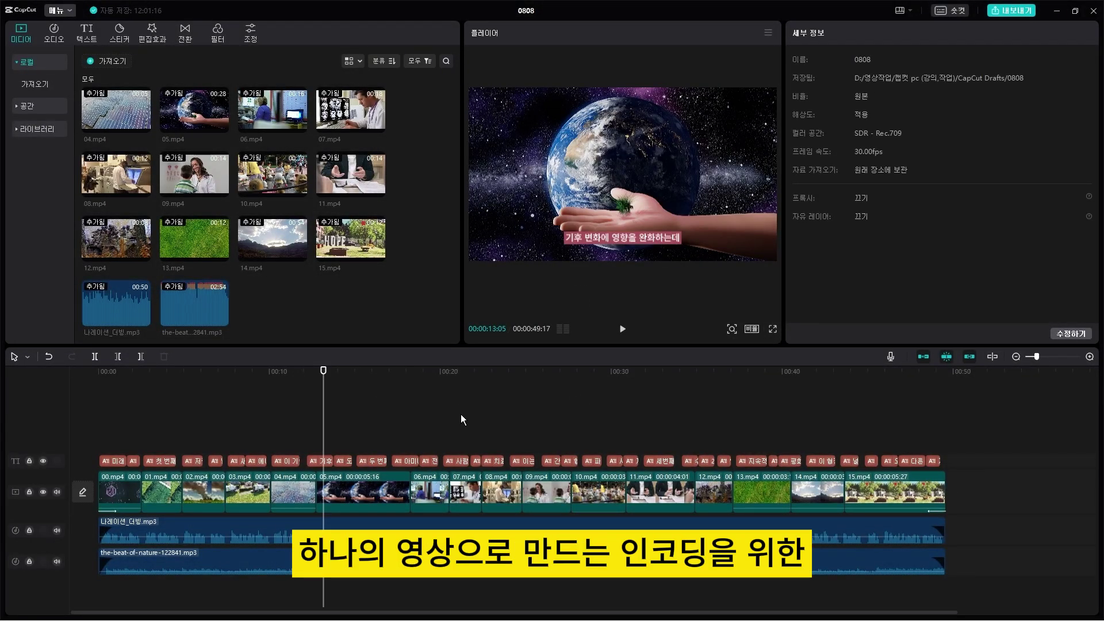
Reopen the export settings, turn video export back on, and start exporting 0808(1) as a 1080P H.264 mp4 at 30fps.
{"action": "left_click", "coordinate": [1026, 11]}
{"action": "left_click", "coordinate": [580, 220]}
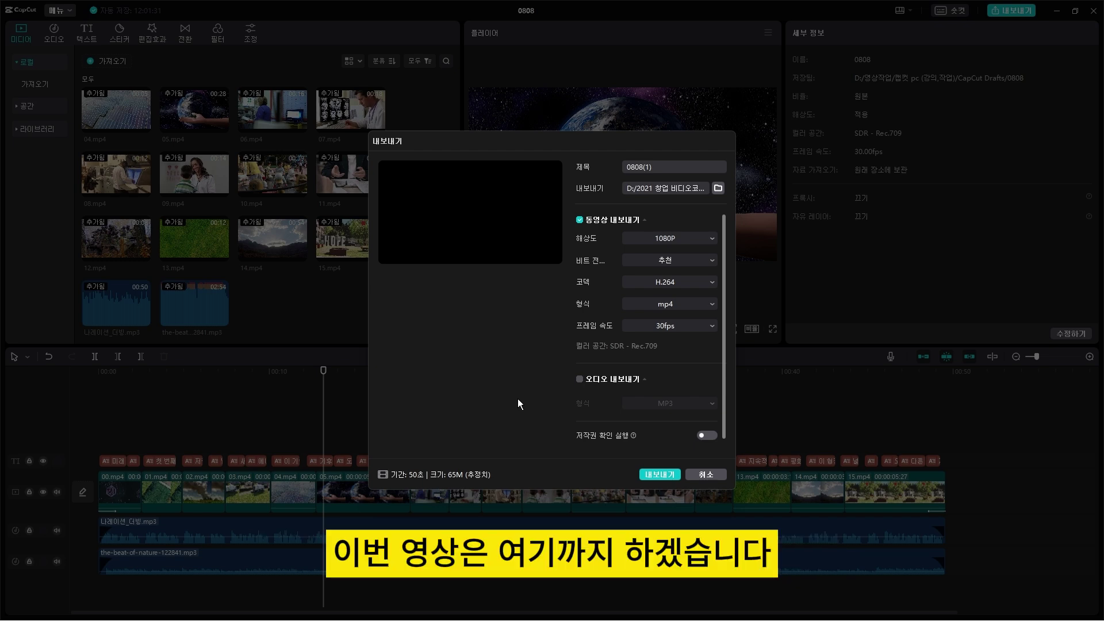
{"action": "left_click", "coordinate": [677, 477]}
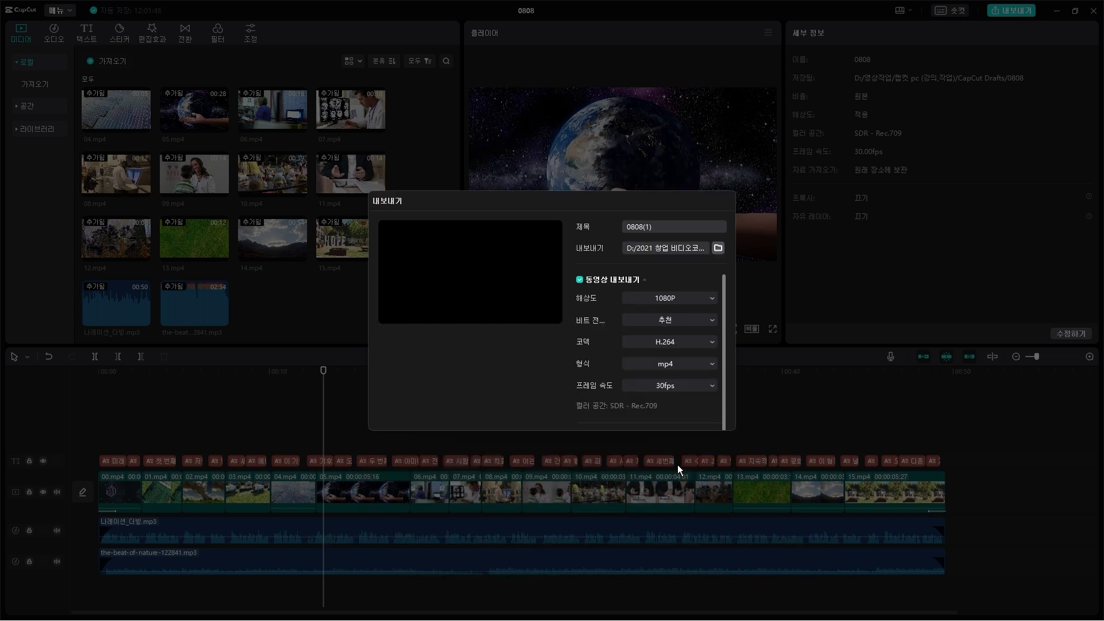